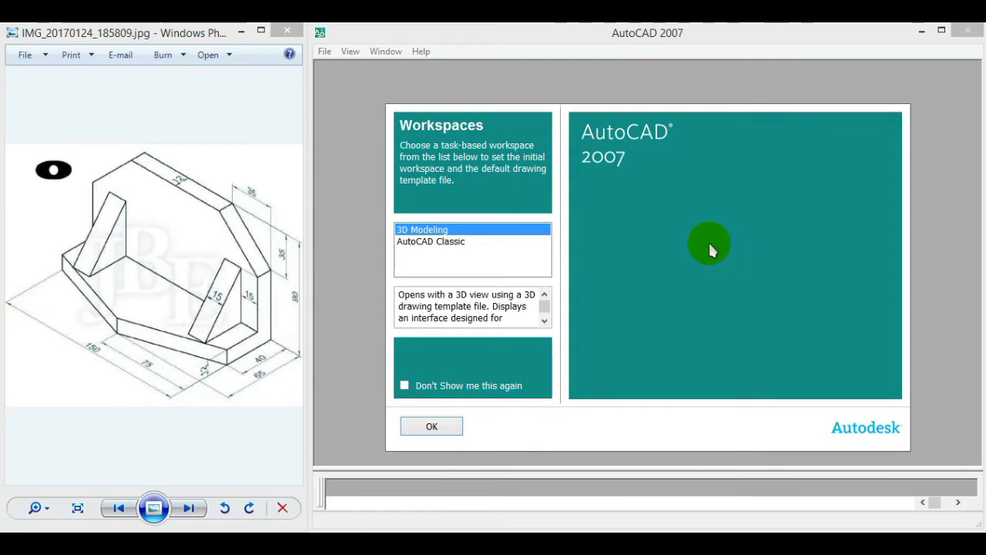
- Choose the AutoCAD Classic workspace to start a blank Drawing1
left_click(461, 241)
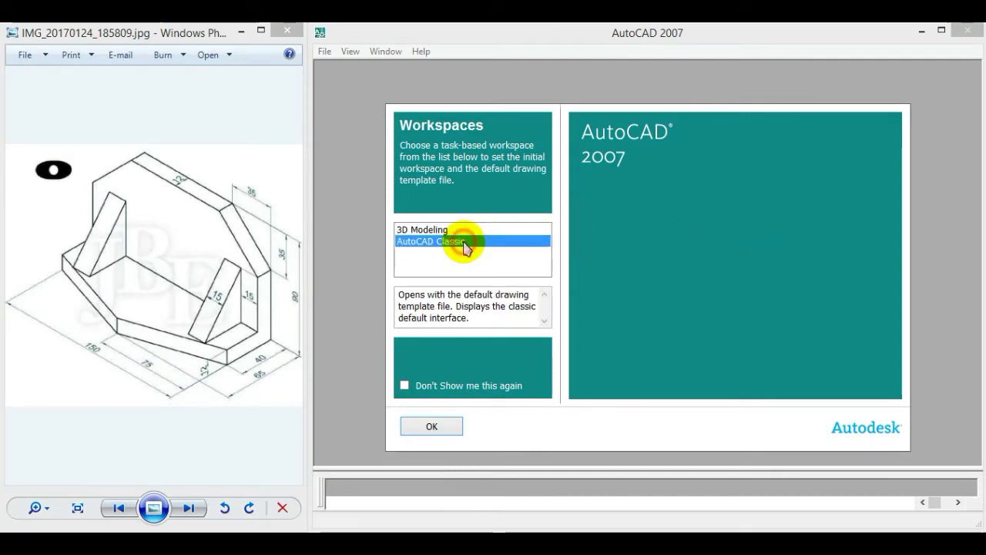
left_click(445, 428)
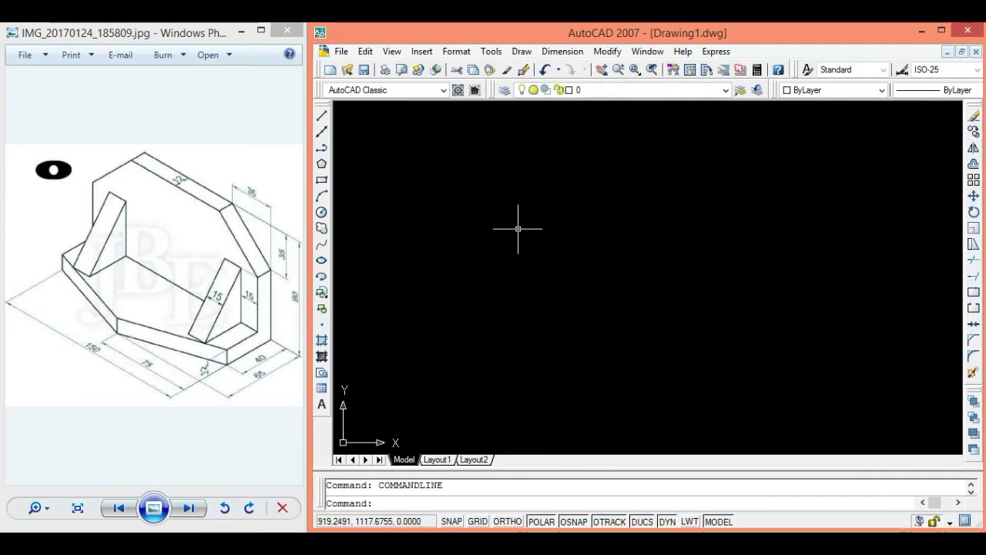
left_click(379, 90)
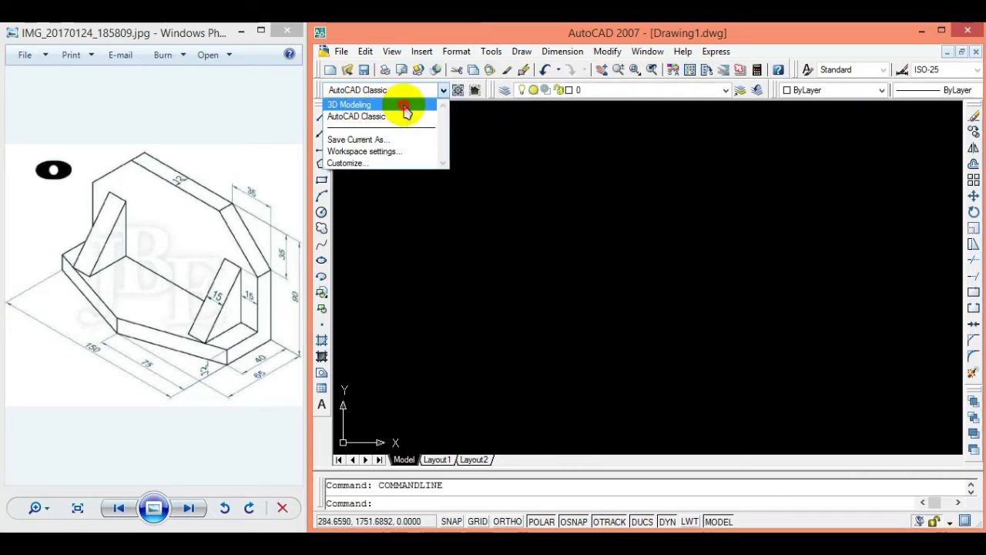
- Switch to the 3D Modeling workspace and apply the Front view preset
left_click(401, 104)
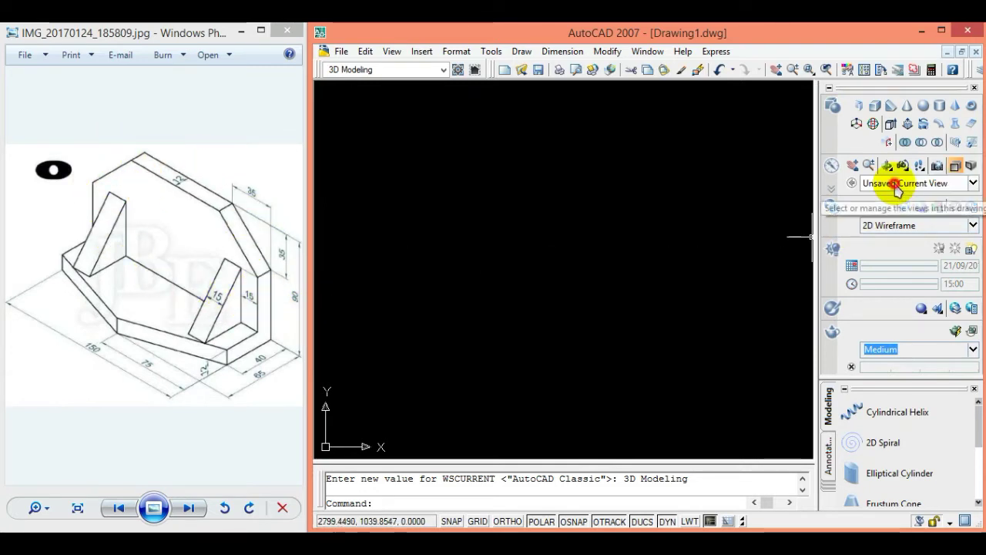
left_click(871, 183)
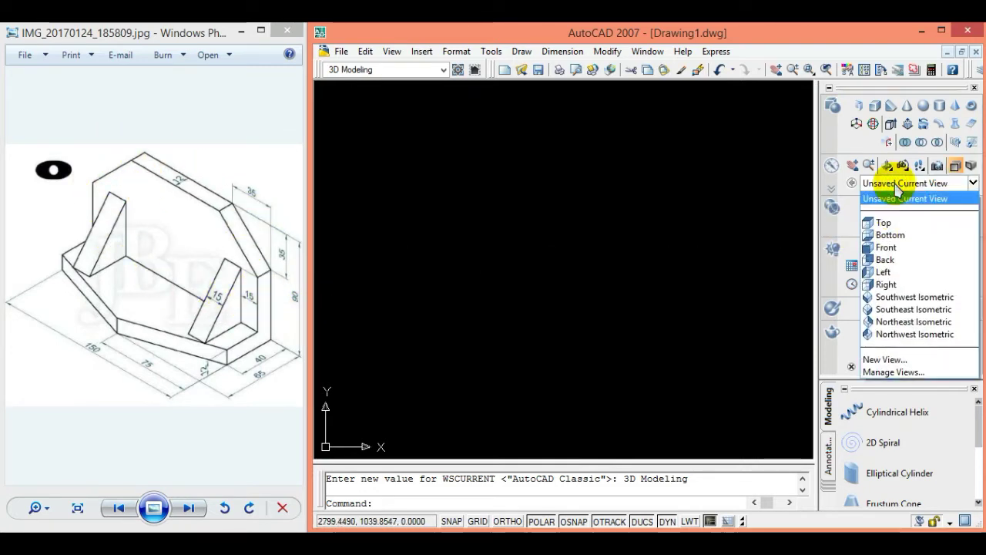
left_click(909, 255)
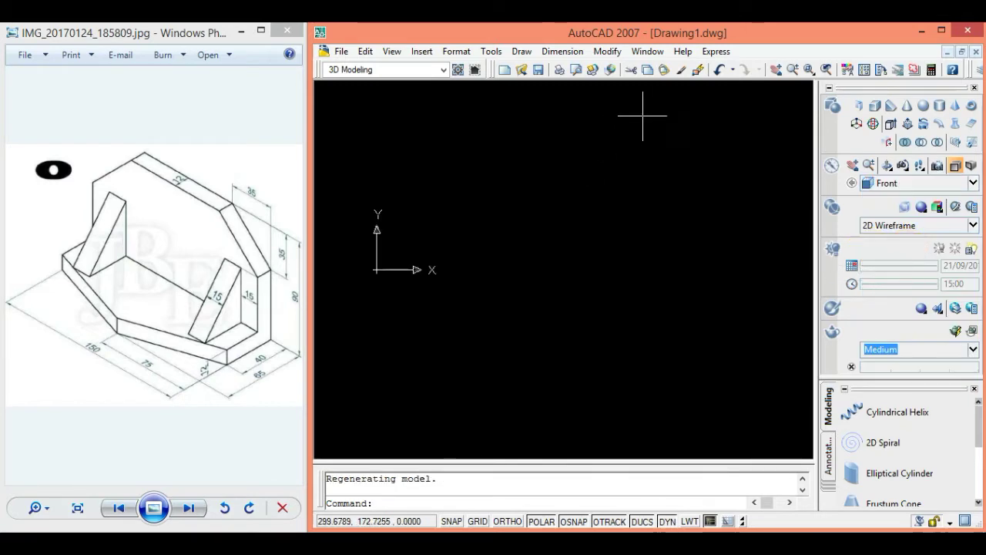
left_click(521, 51)
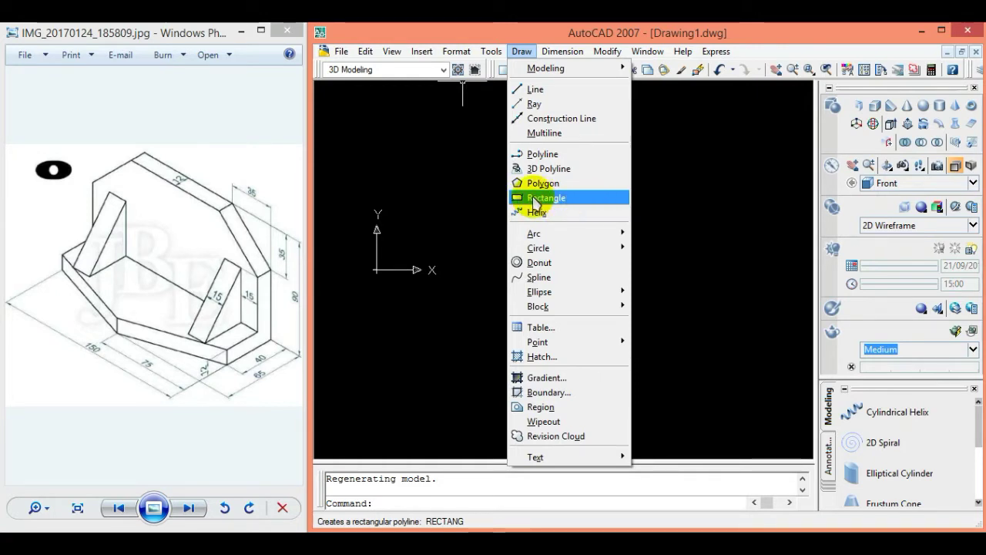
- Draw a 150 by 90 rectangle from a picked first corner
left_click(577, 199)
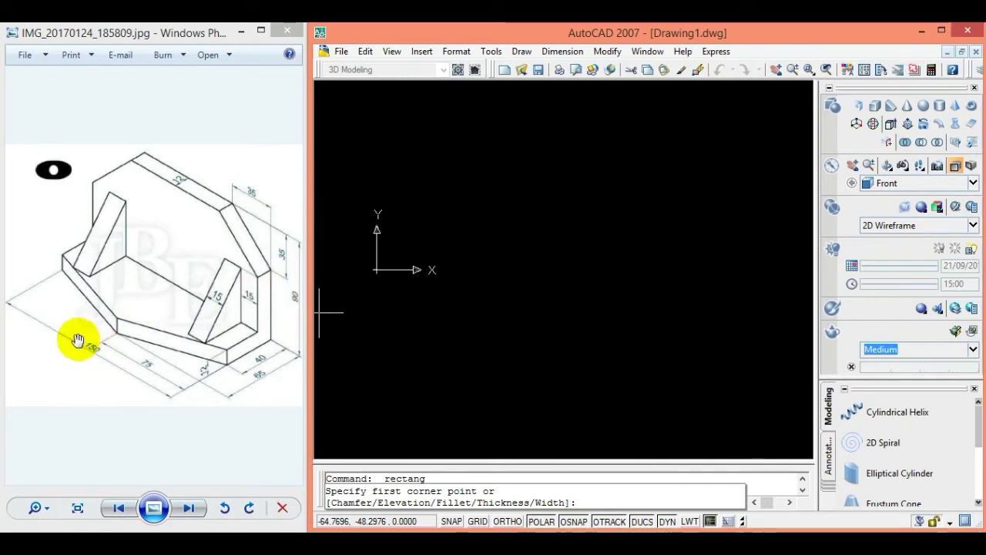
left_click(413, 245)
type("150")
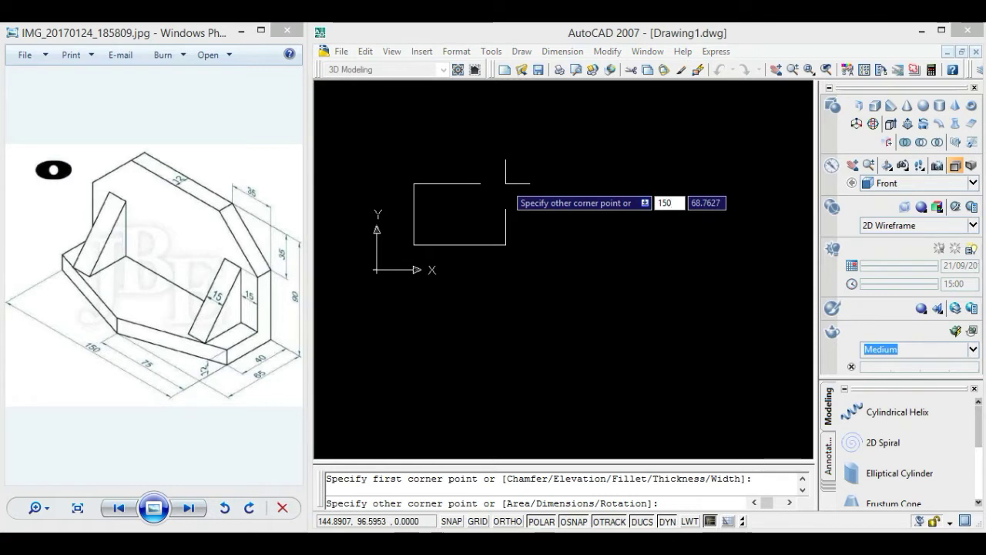
key("Tab")
type("9")
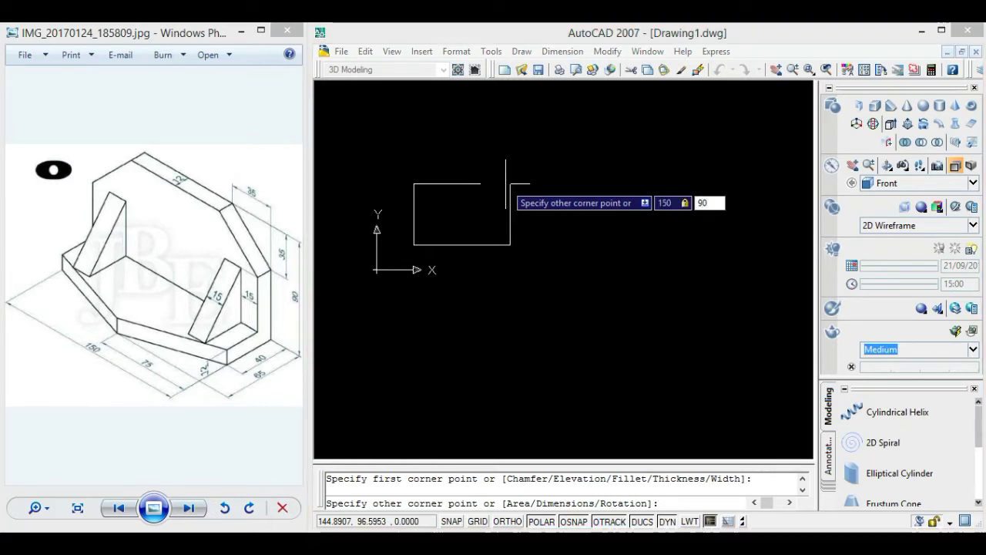
key("Return")
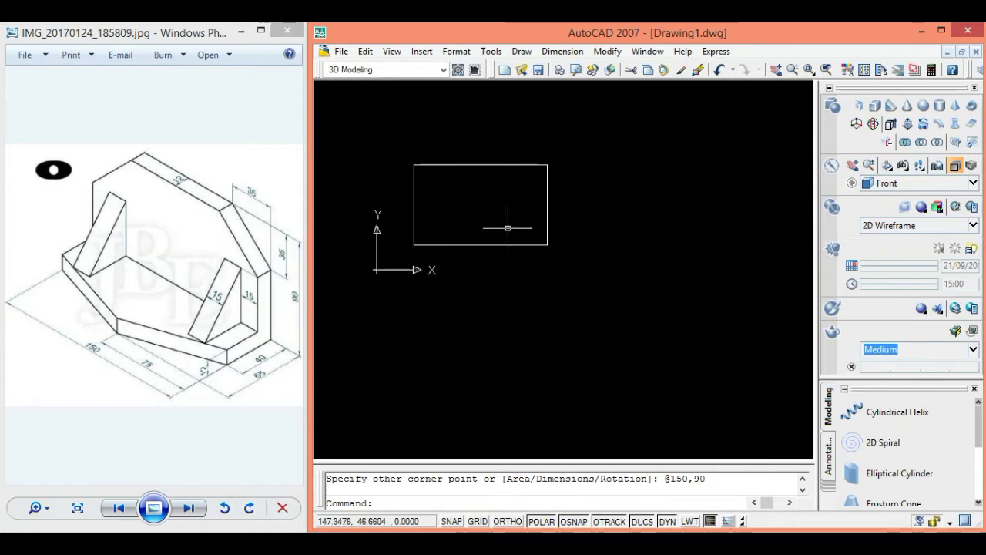
- Zoom and pan until the rectangle fills the drawing area
left_click(806, 71)
left_click_drag(517, 316, 674, 109)
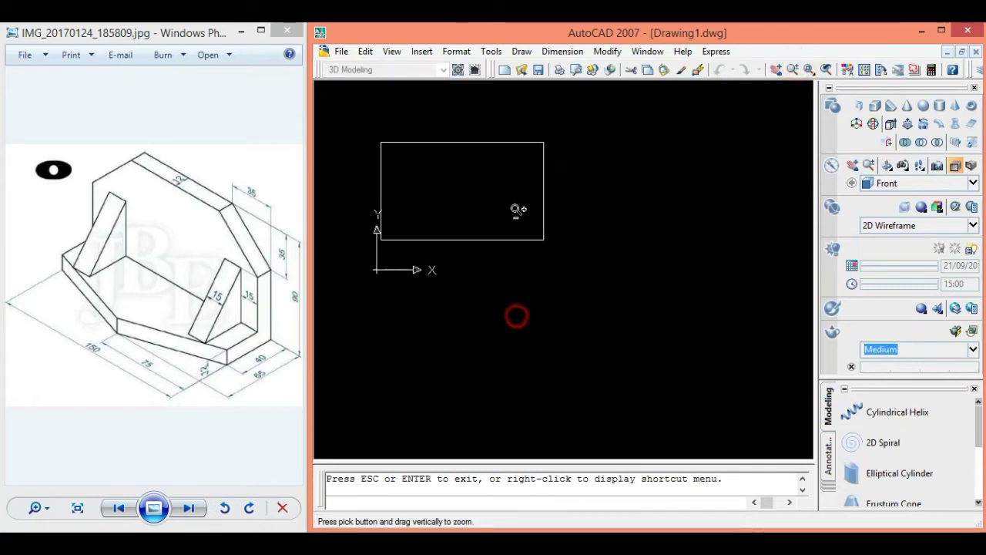
left_click_drag(639, 261, 765, 95)
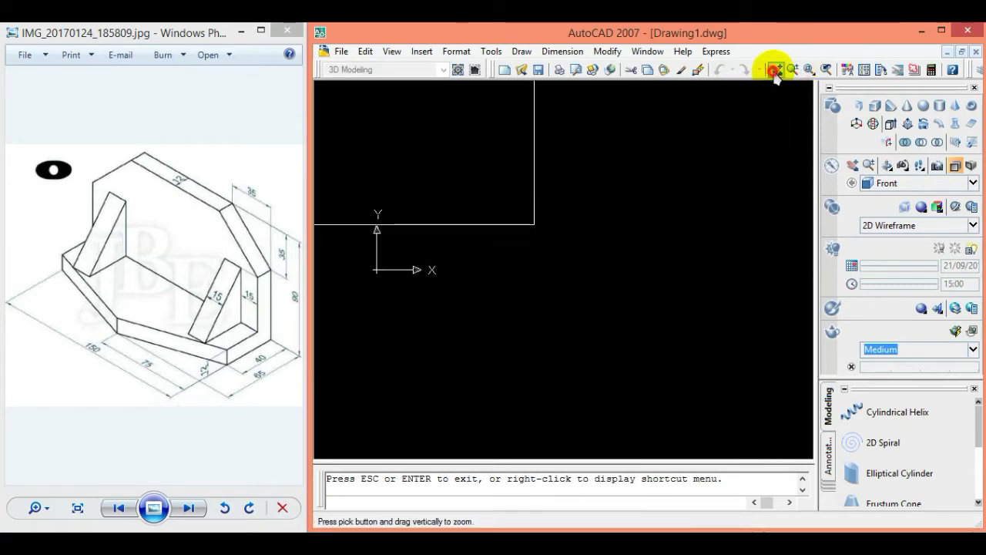
left_click(773, 70)
mouse_move(495, 228)
left_mouse_down()
mouse_move(651, 354)
mouse_move(636, 346)
left_mouse_up()
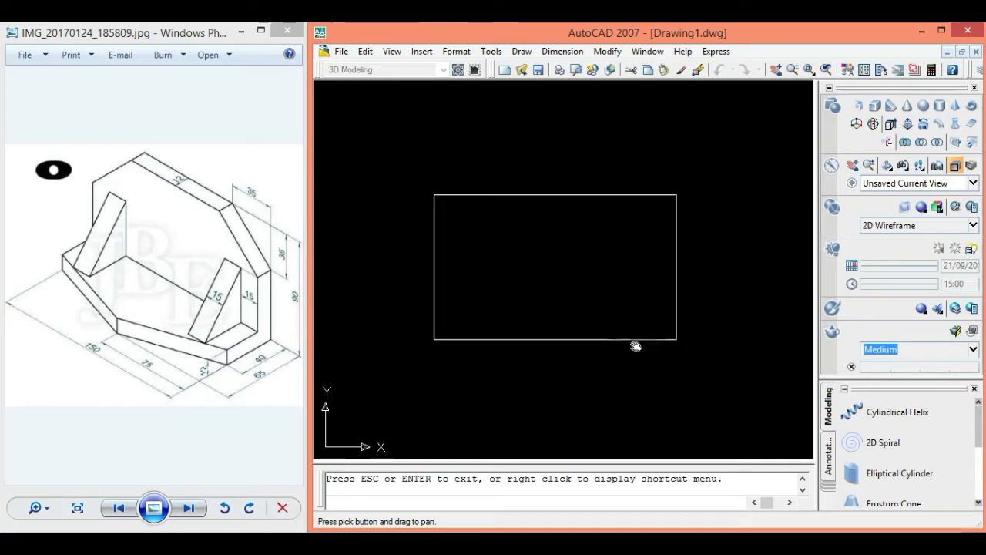
left_click(790, 71)
left_click_drag(662, 315, 660, 216)
key("Escape")
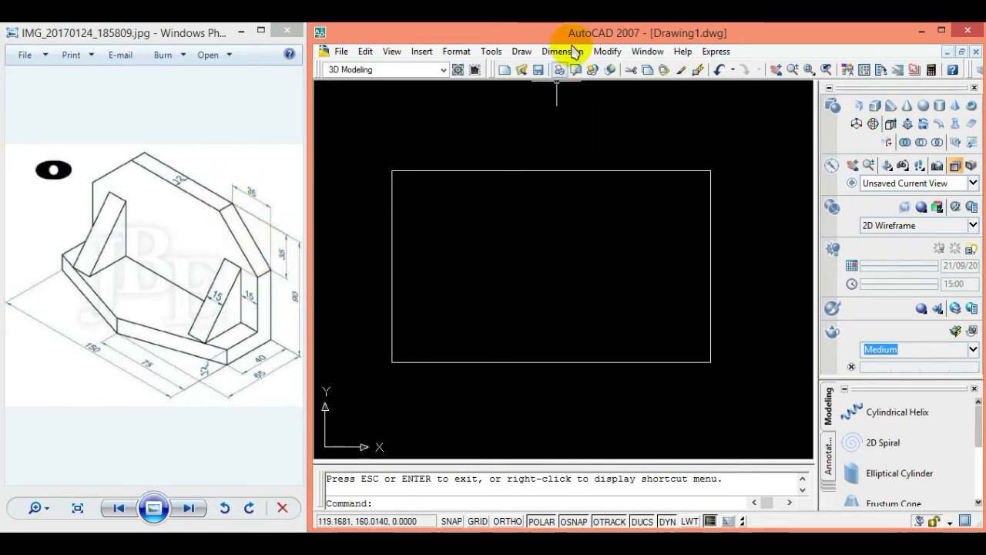
- Start Chamfer in Multiple mode with both chamfer distances set to 35
left_click(605, 51)
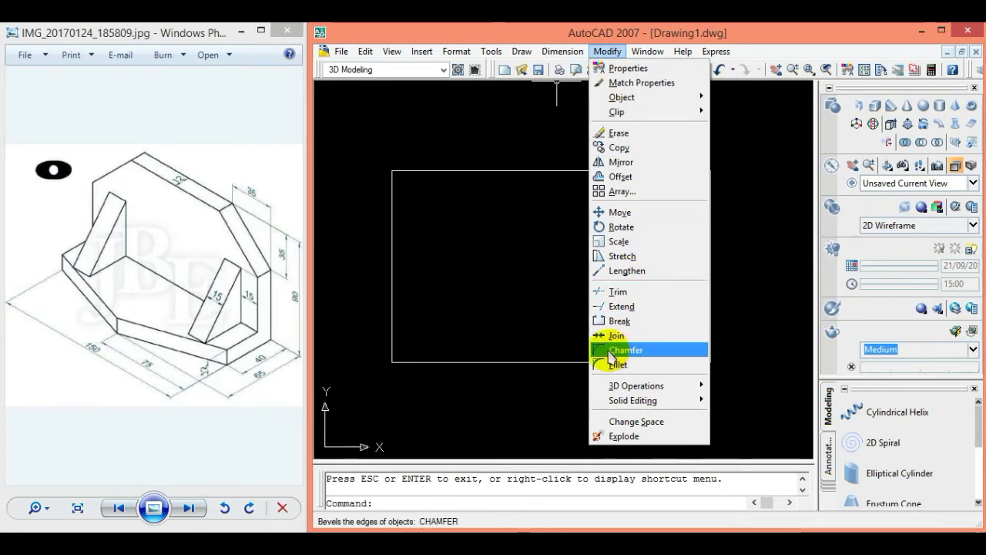
left_click(652, 352)
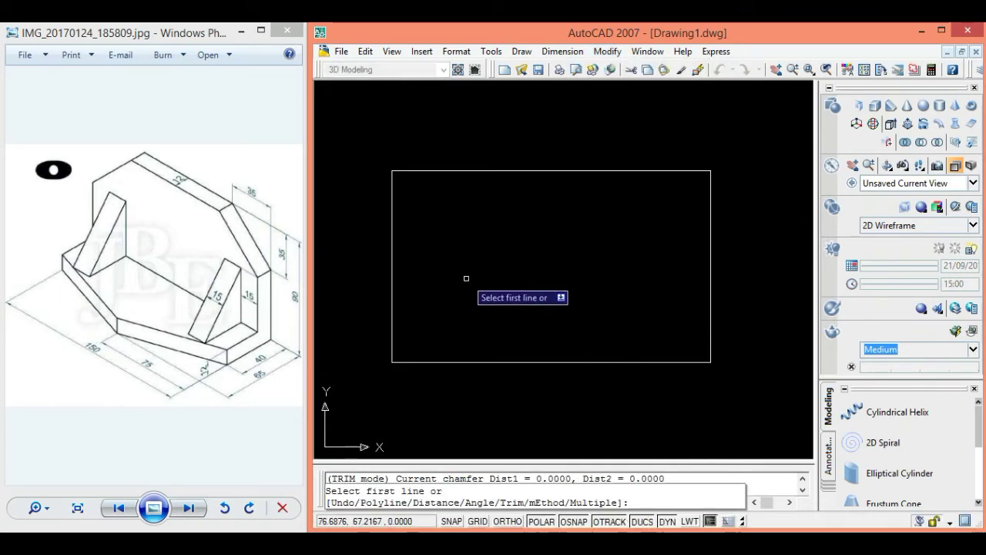
type("M")
key("Return")
type("D")
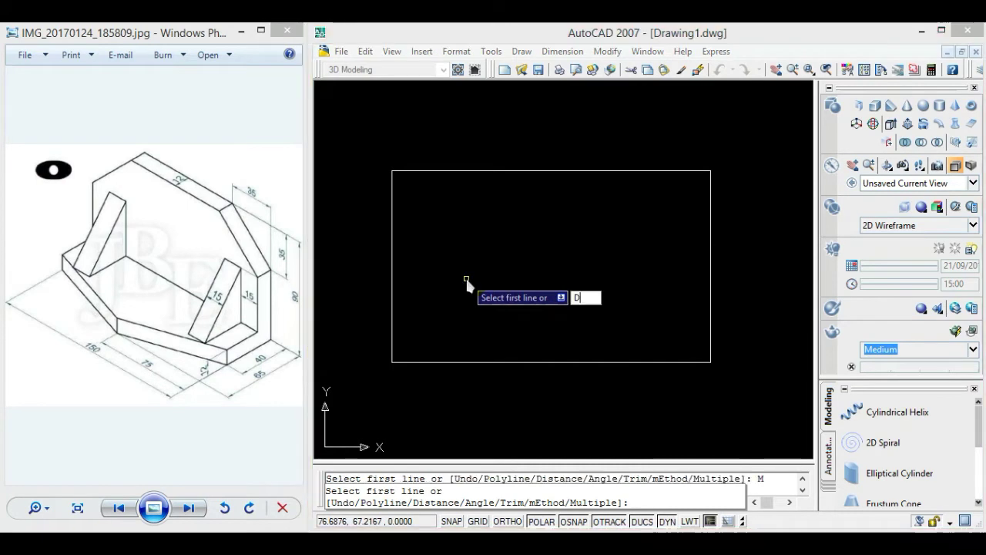
key("Return")
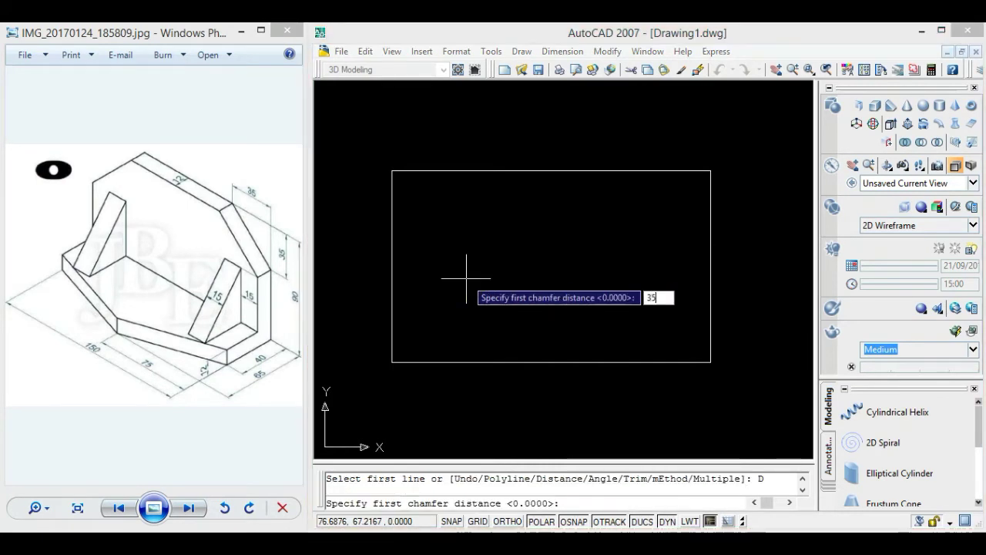
key("Return")
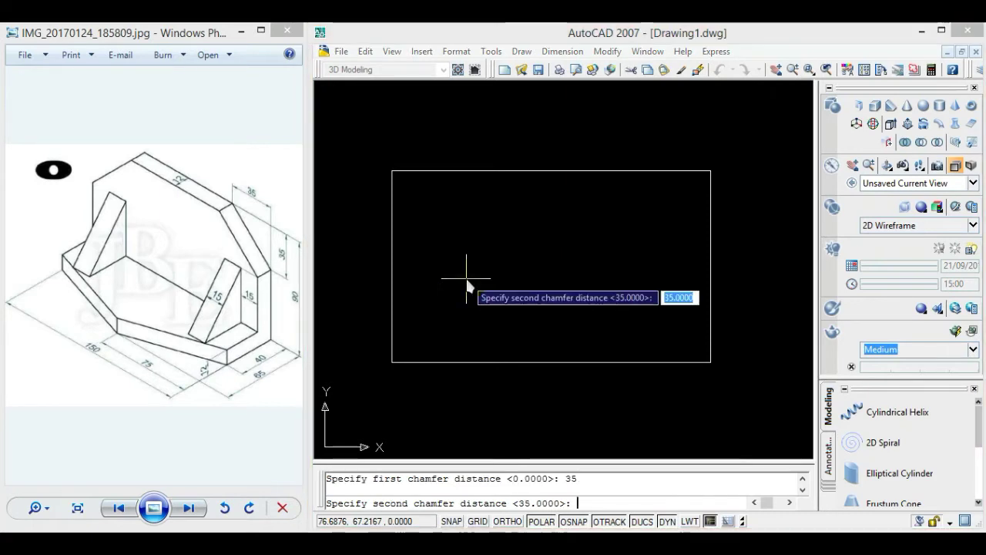
key("Return")
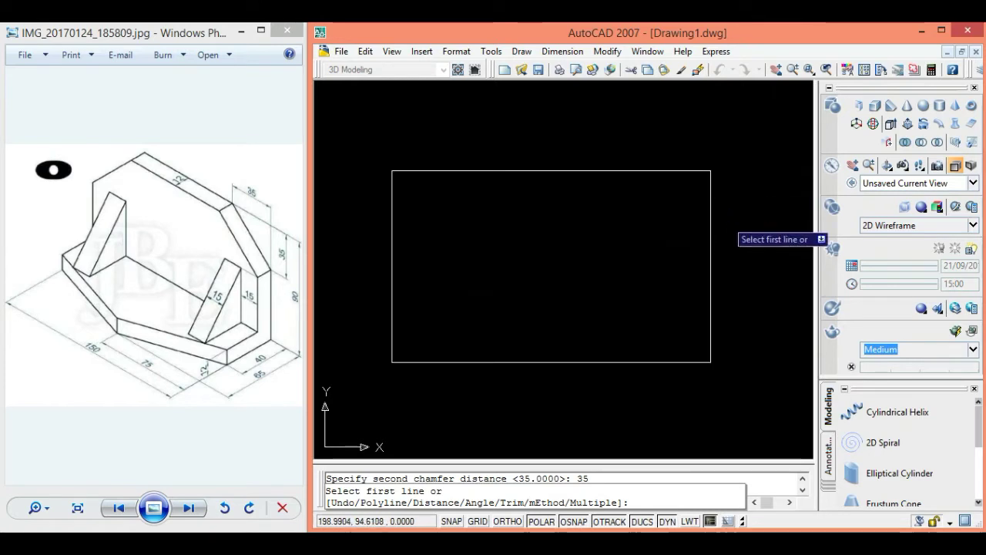
- Chamfer the rectangle's top-right and top-left corners
left_click(711, 204)
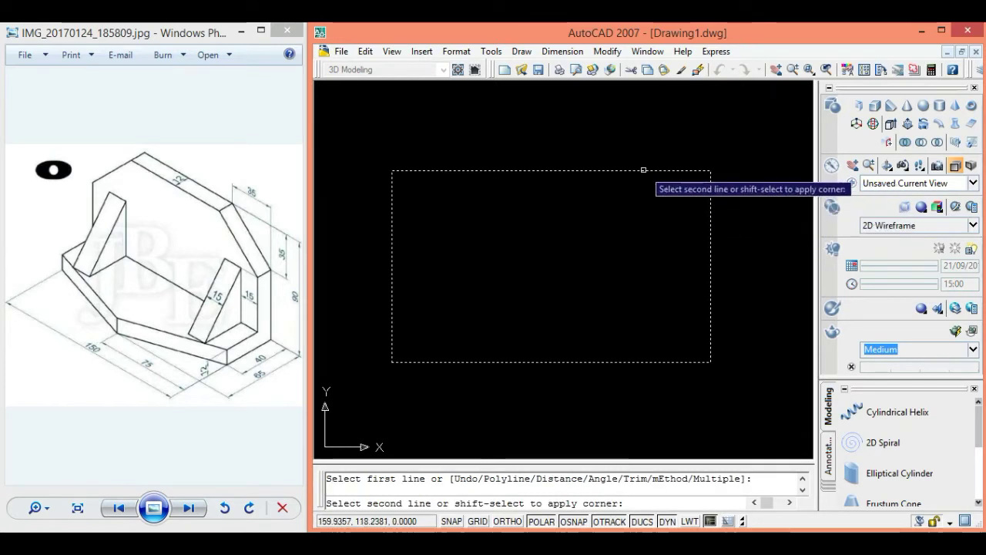
left_click(665, 171)
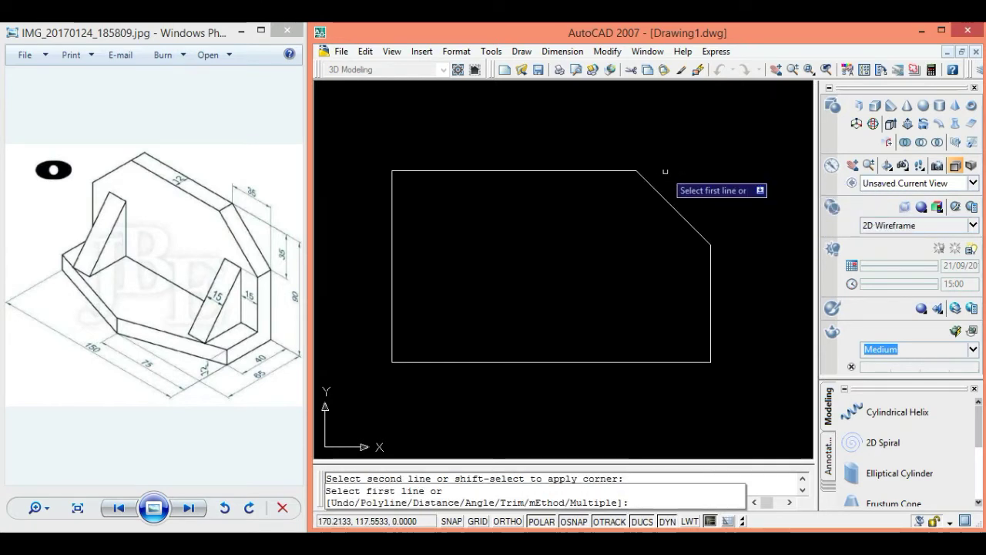
left_click(421, 170)
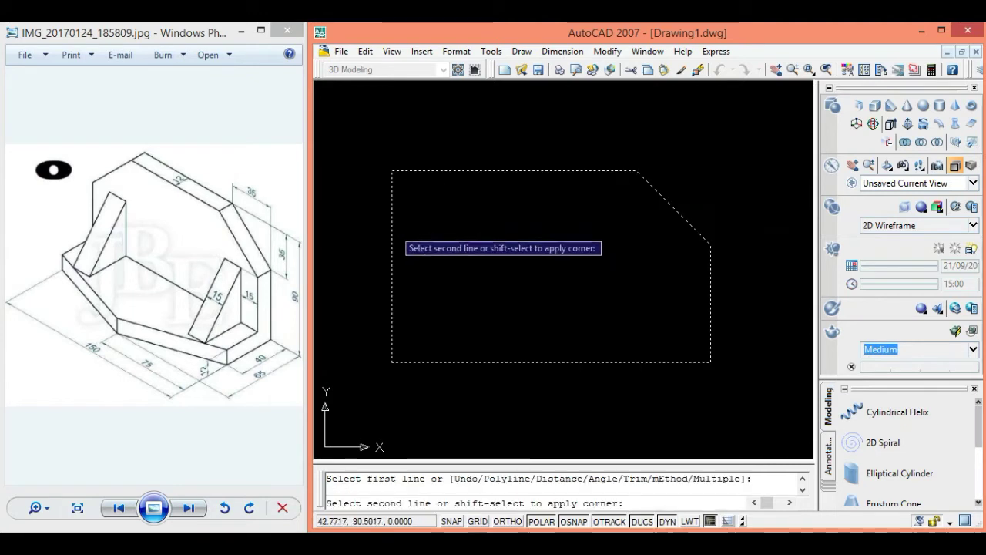
left_click(392, 208)
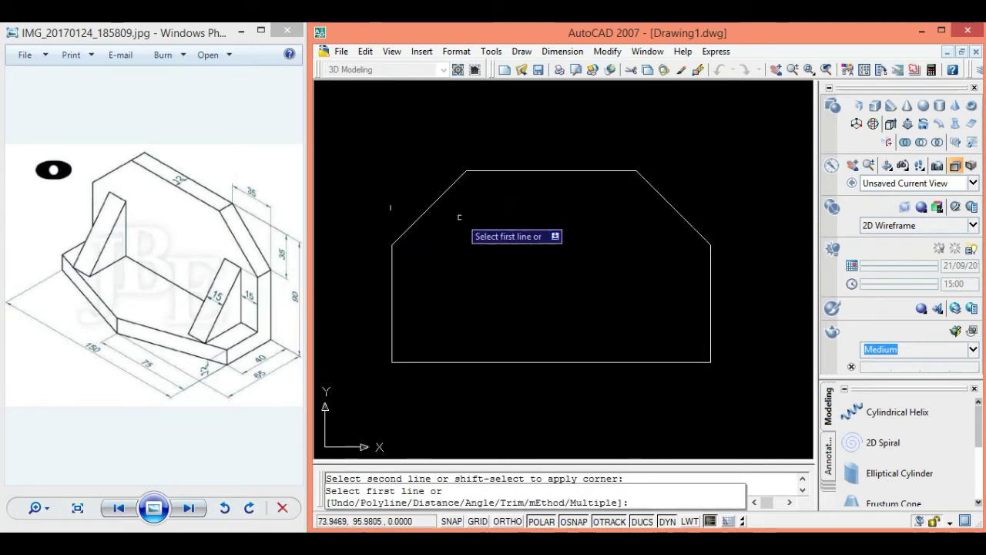
key("Escape")
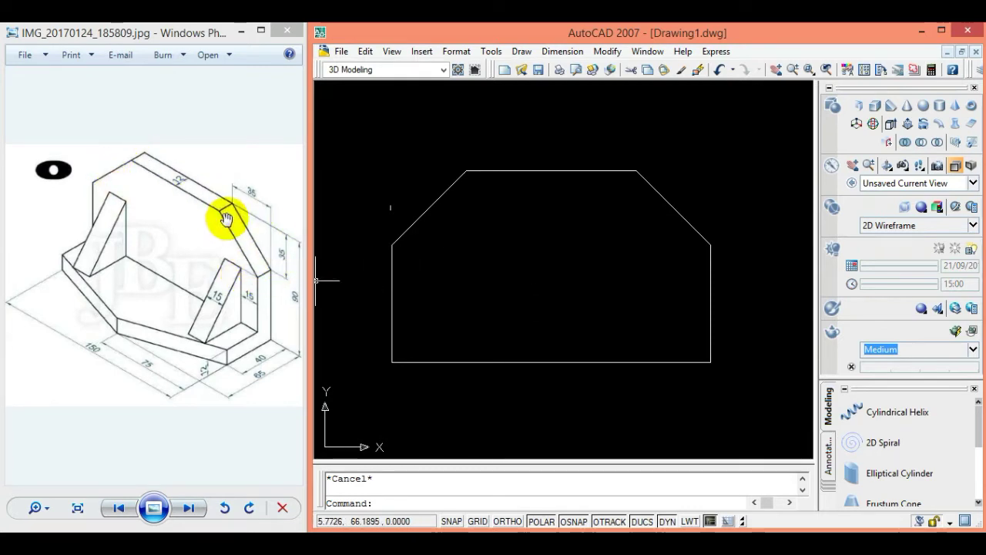
- Switch to Southeast Isometric and extrude the chamfered outline 12 units
left_click(888, 185)
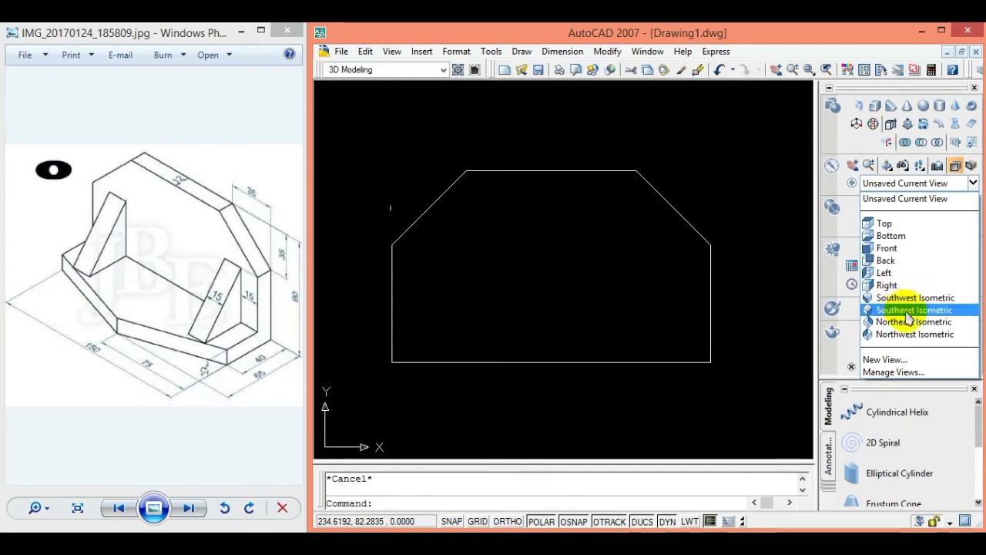
left_click(957, 311)
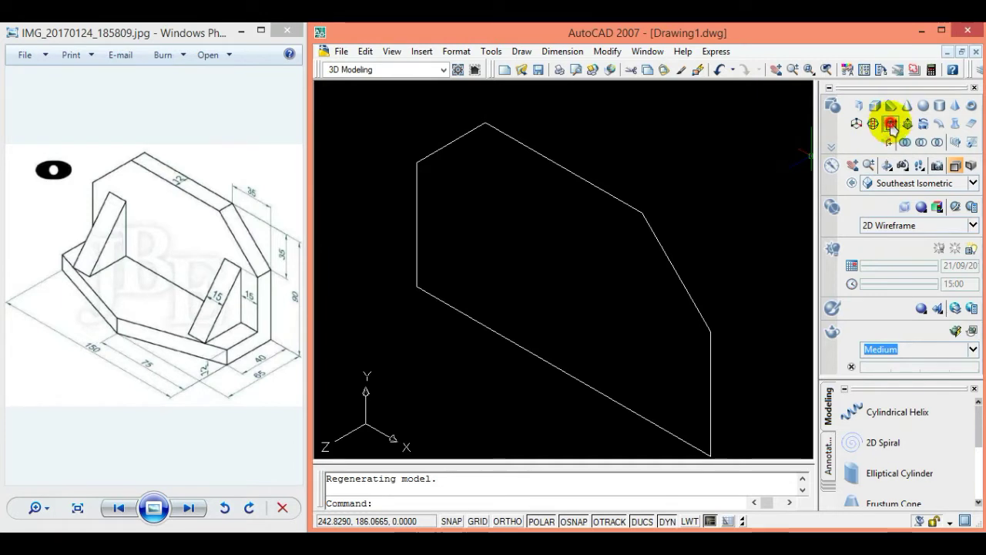
left_click(892, 127)
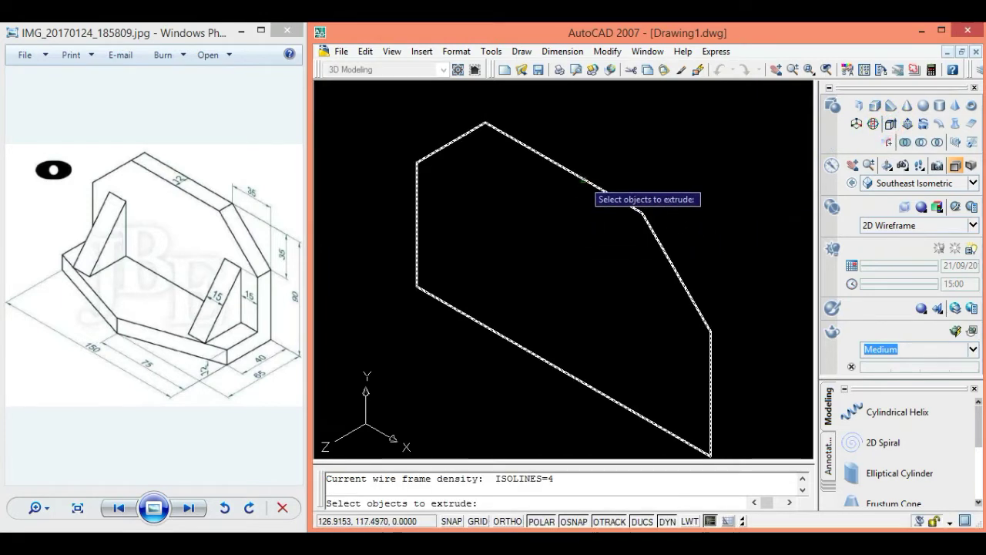
left_click(585, 179)
key("Return")
type("12")
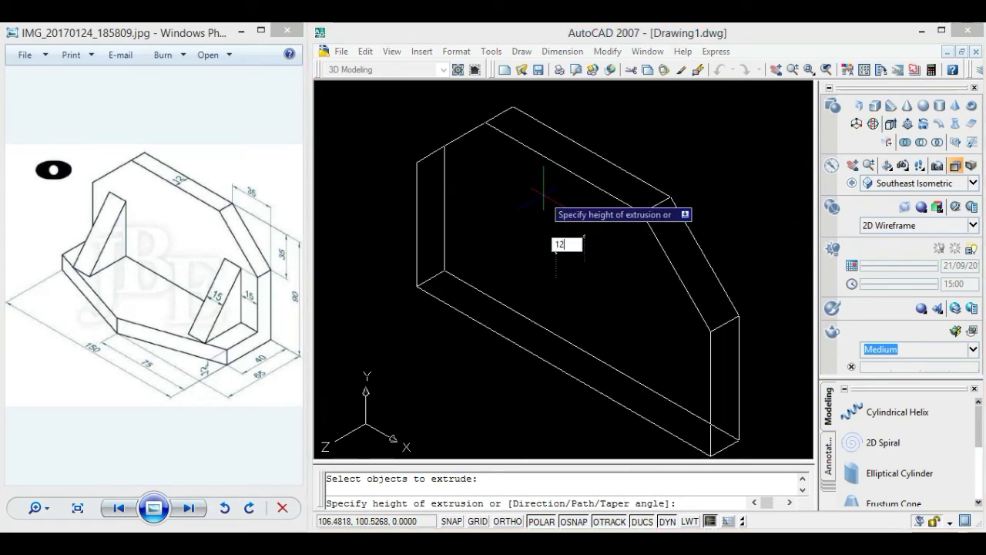
key("Return")
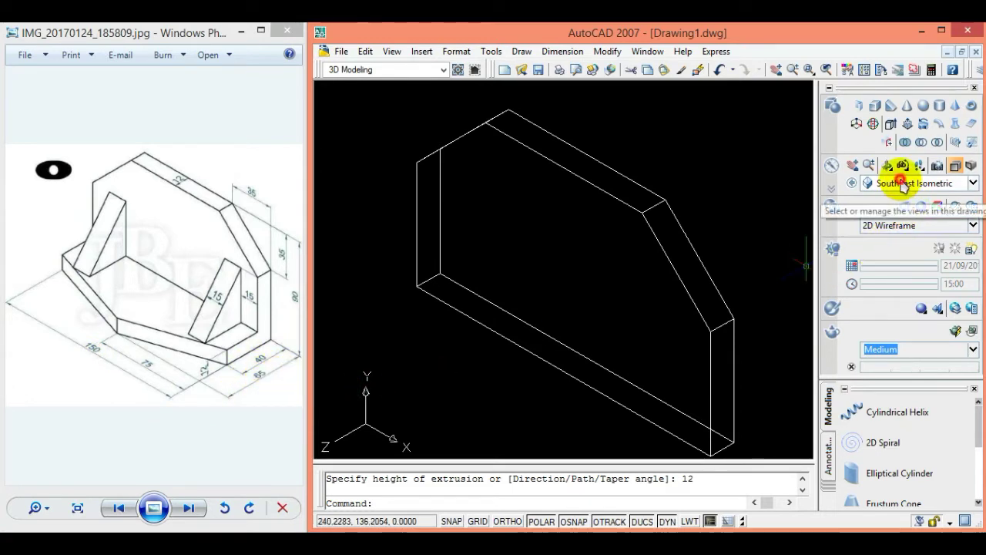
- Switch to the Top view, zoom out and shift the plate strip upward
left_click(902, 183)
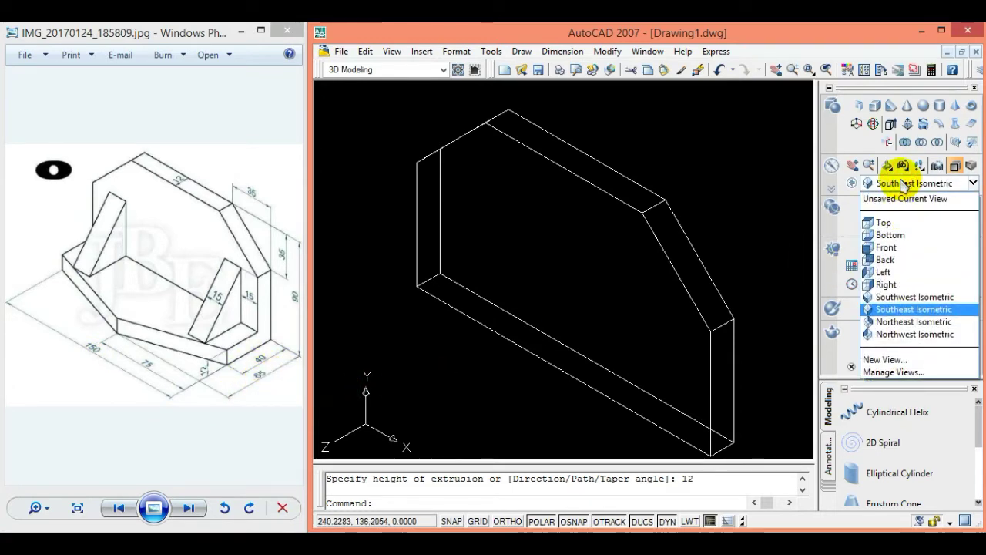
left_click(917, 225)
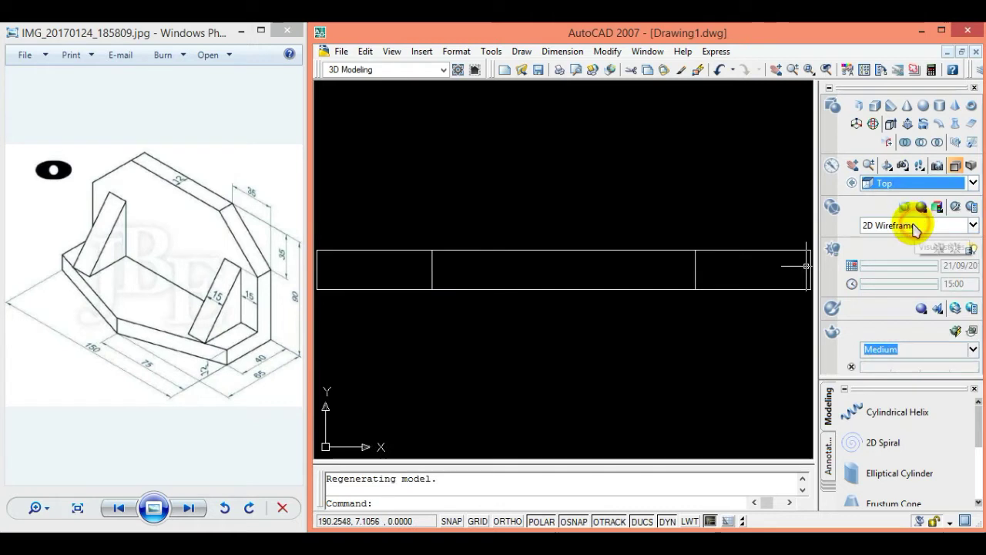
left_click(798, 72)
left_click_drag(590, 180, 586, 258)
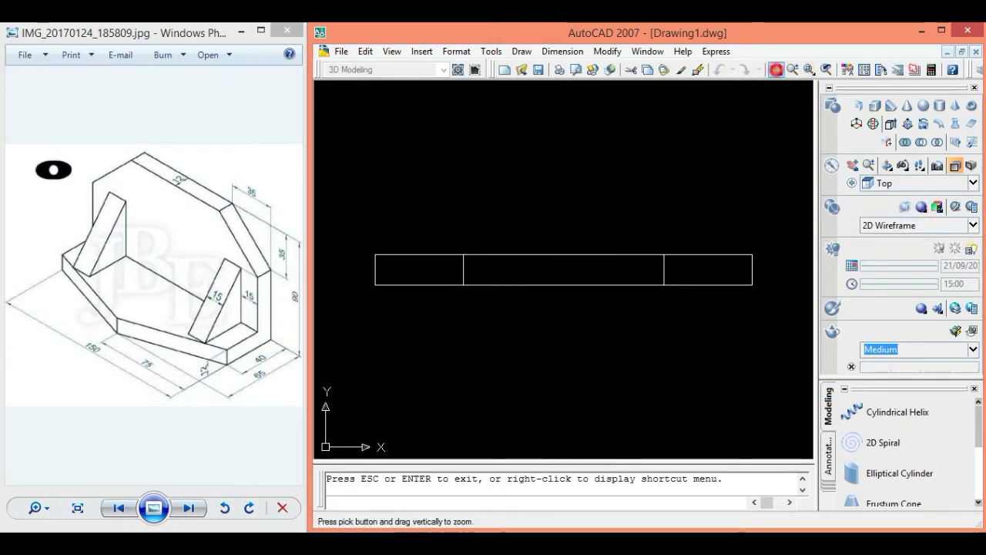
left_click_drag(640, 308, 642, 231)
key("Escape")
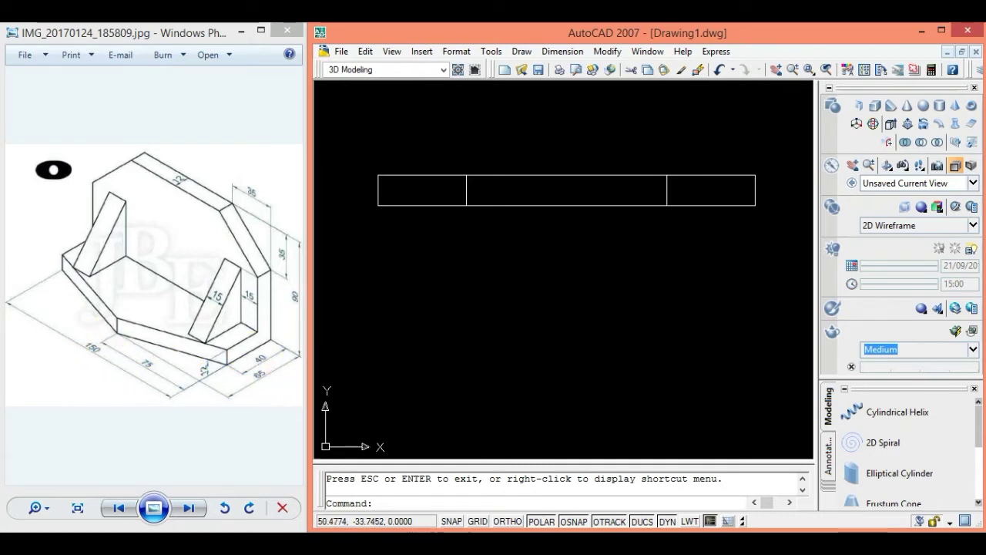
left_click(521, 51)
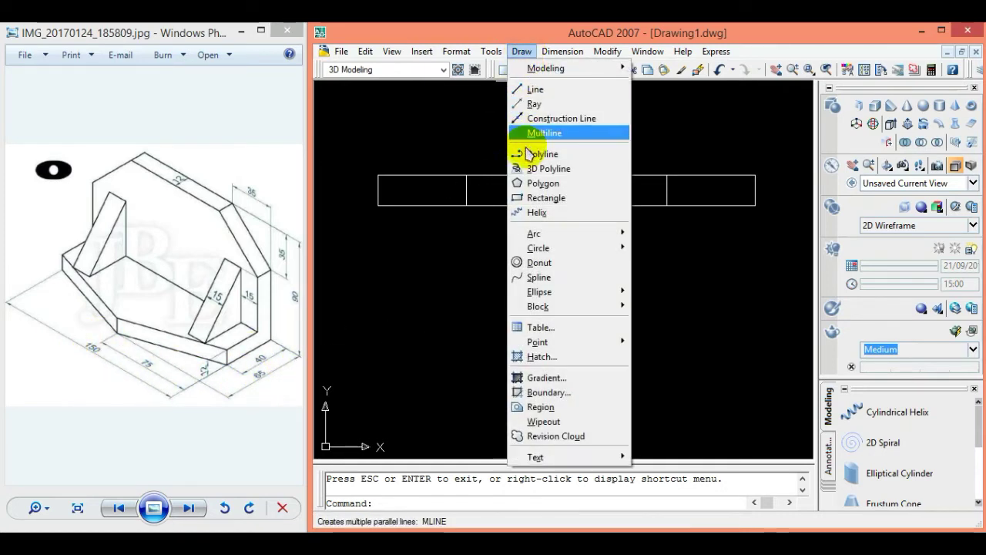
- Draw a 150 by 65 base rectangle below the plate strip
left_click(564, 199)
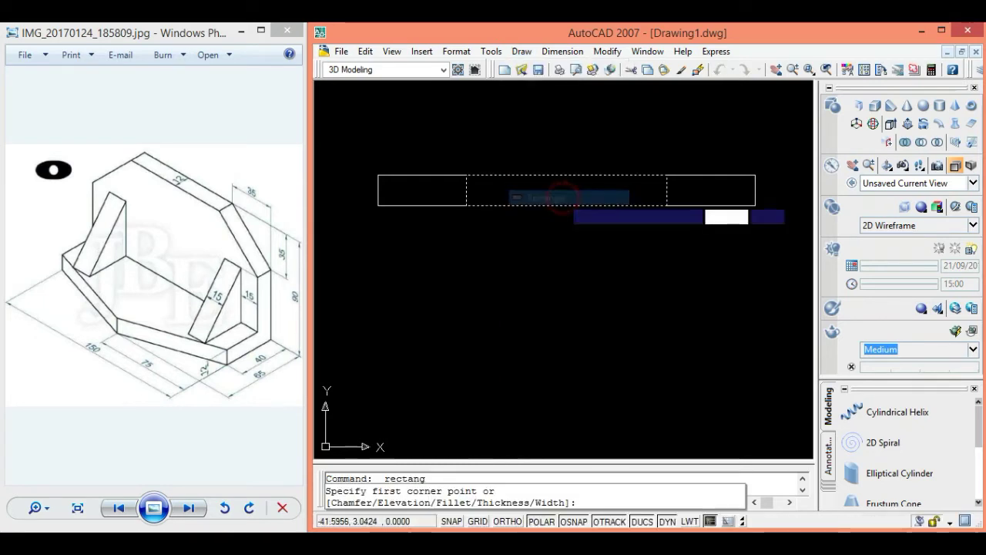
left_click(369, 405)
type("150")
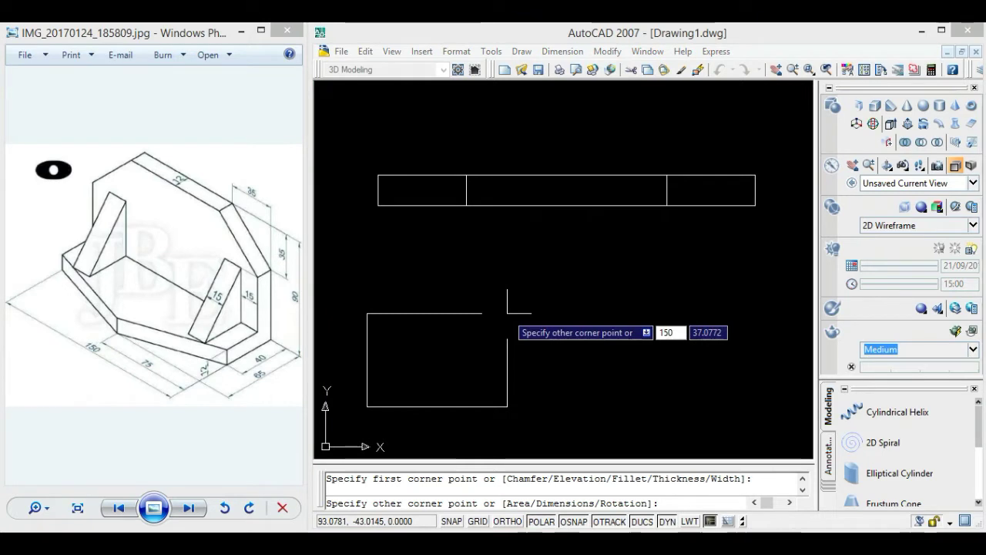
key("Tab")
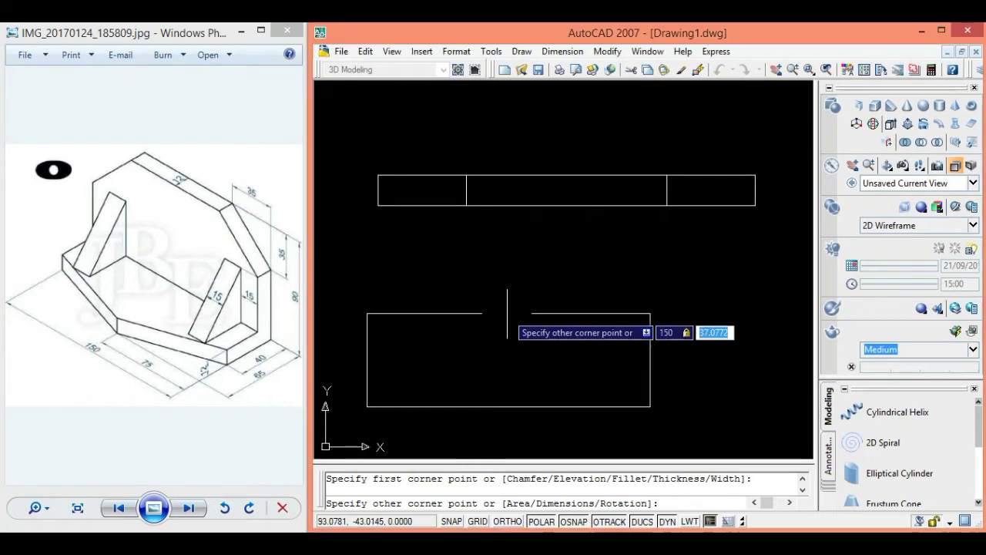
type("65")
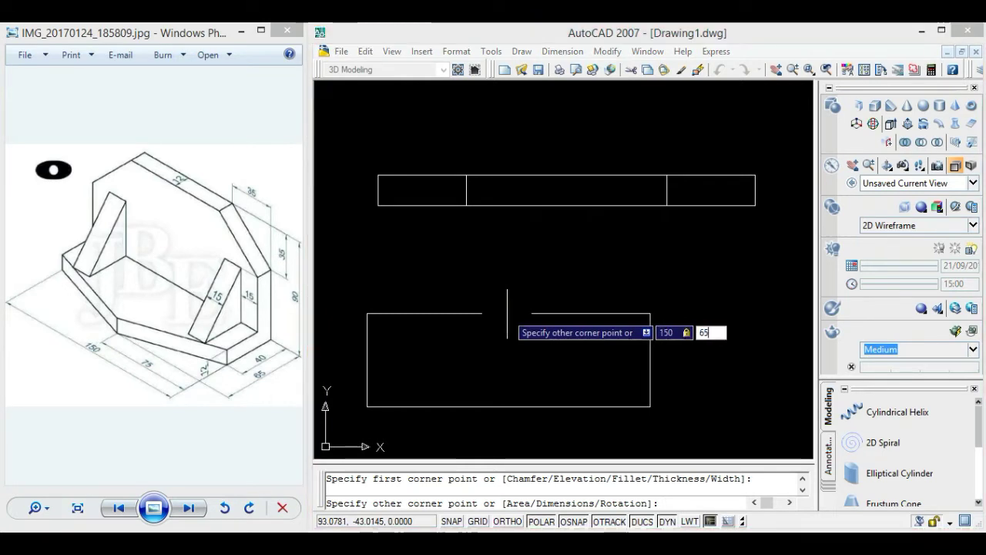
key("Return")
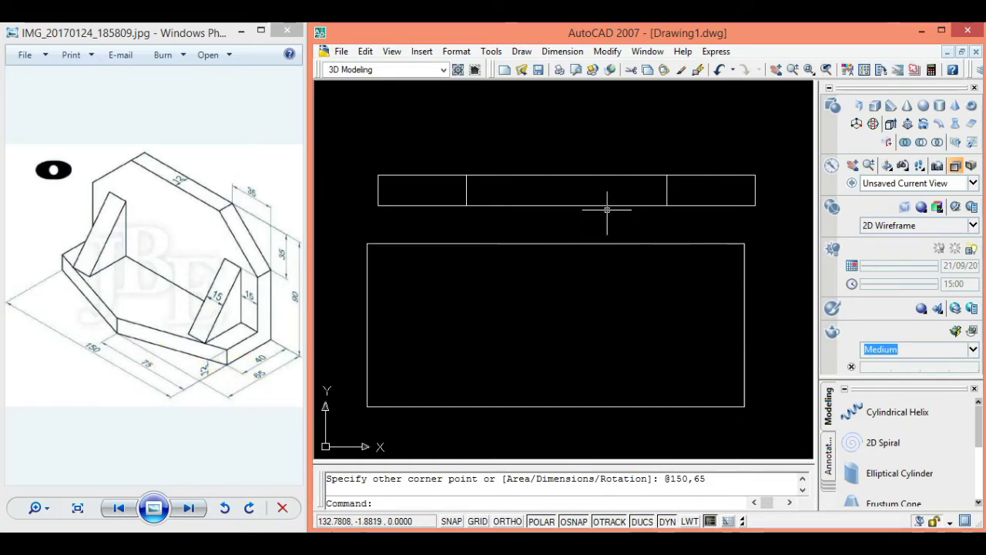
left_click(607, 51)
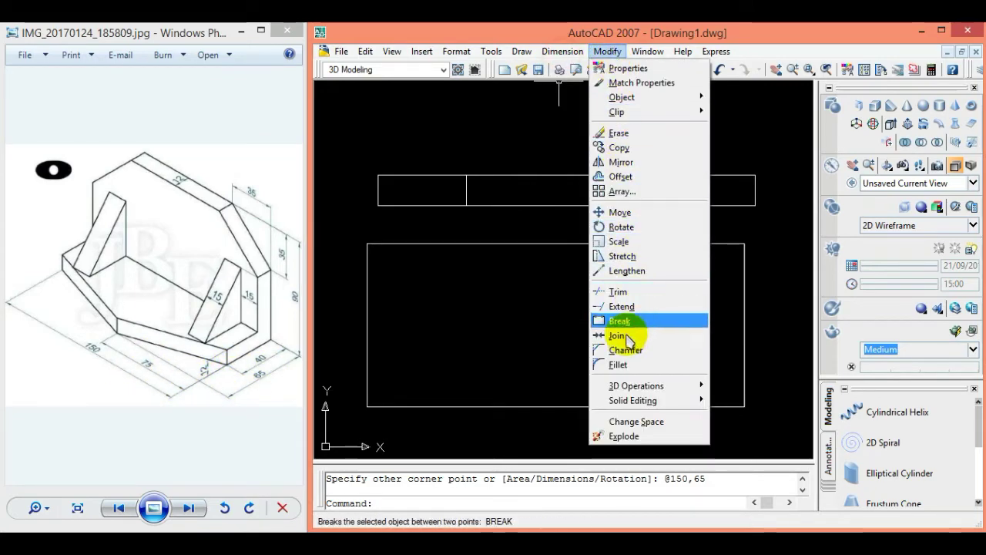
- Start Chamfer in Multiple mode with distances 75 and 25
left_click(660, 351)
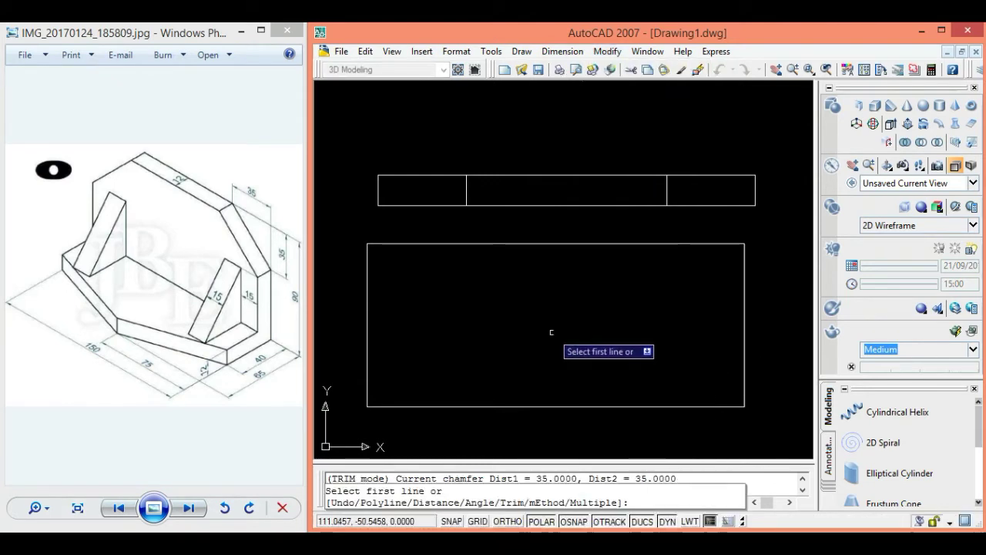
type("M")
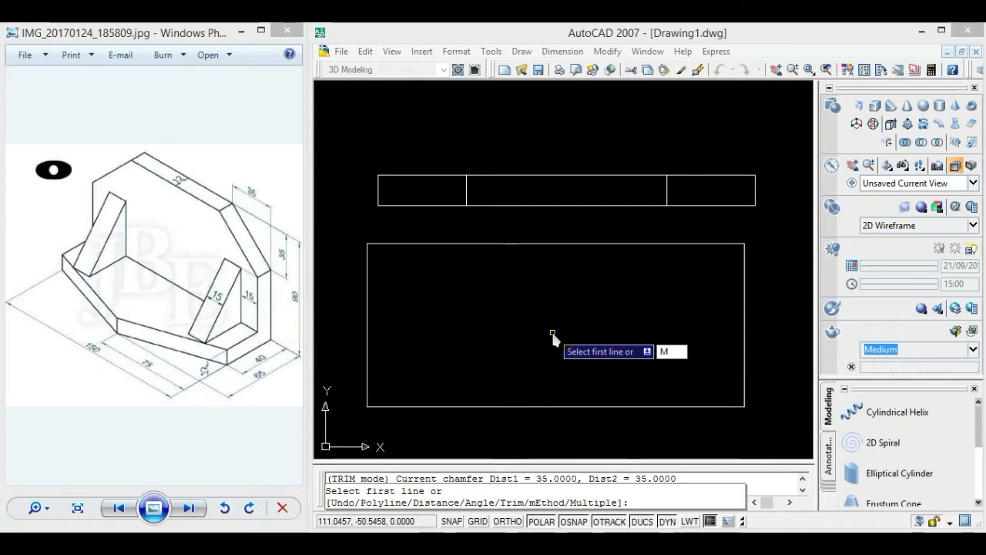
key("Return")
type("D")
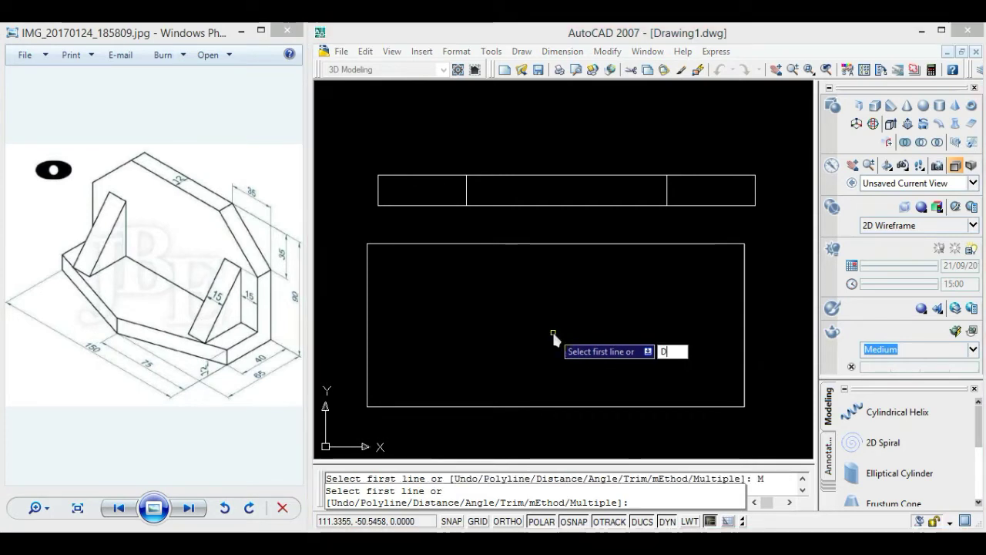
key("Return")
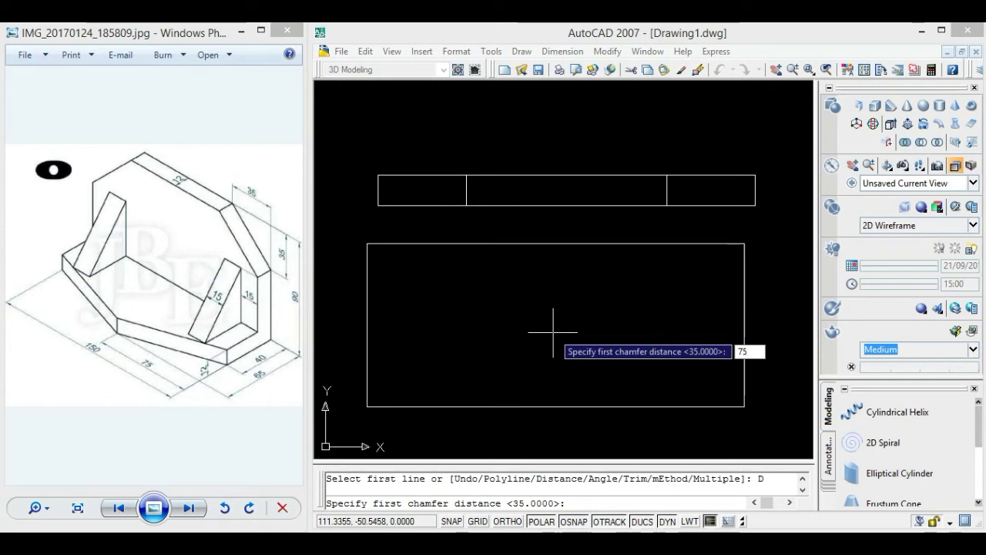
key("Return")
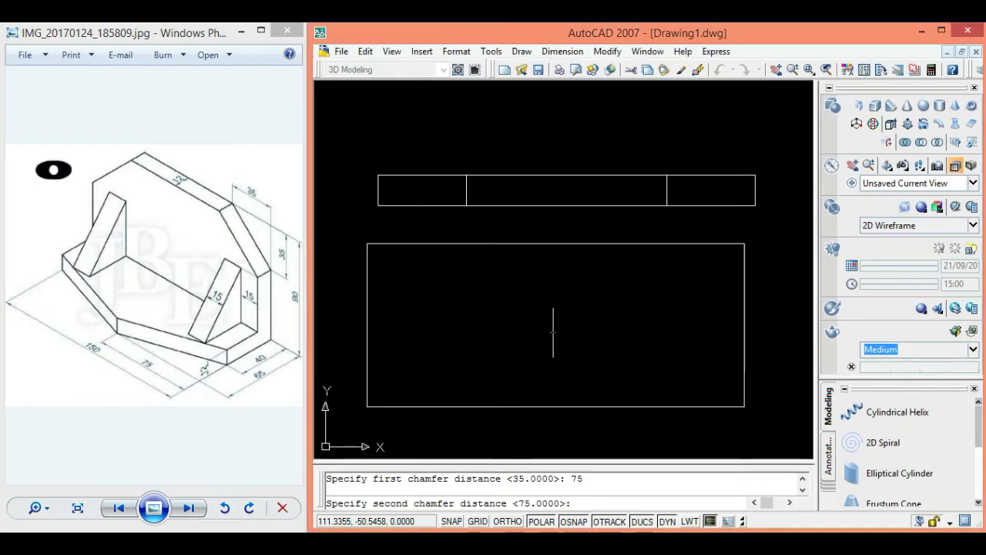
key("Return")
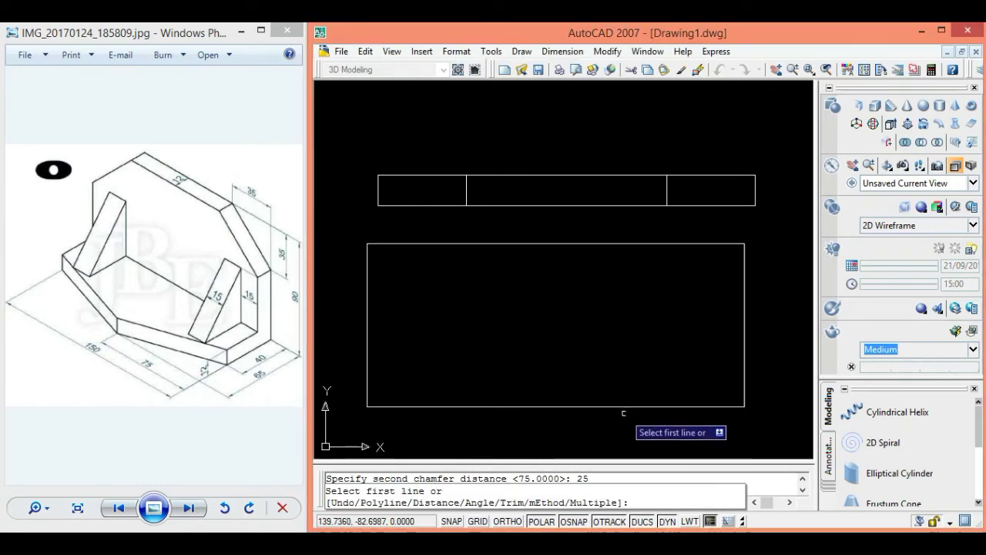
- Chamfer the base rectangle's bottom-right and bottom-left corners
left_click(687, 406)
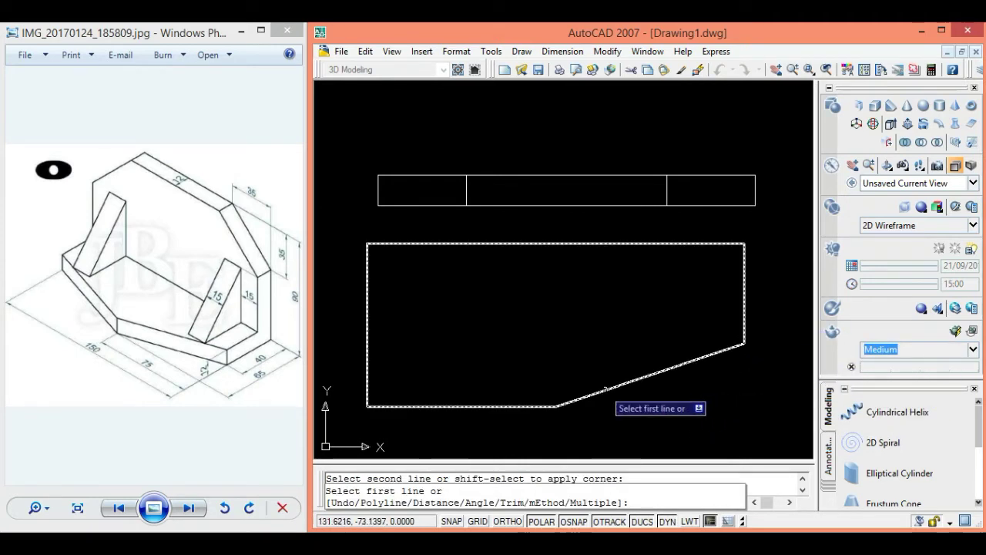
left_click(604, 406)
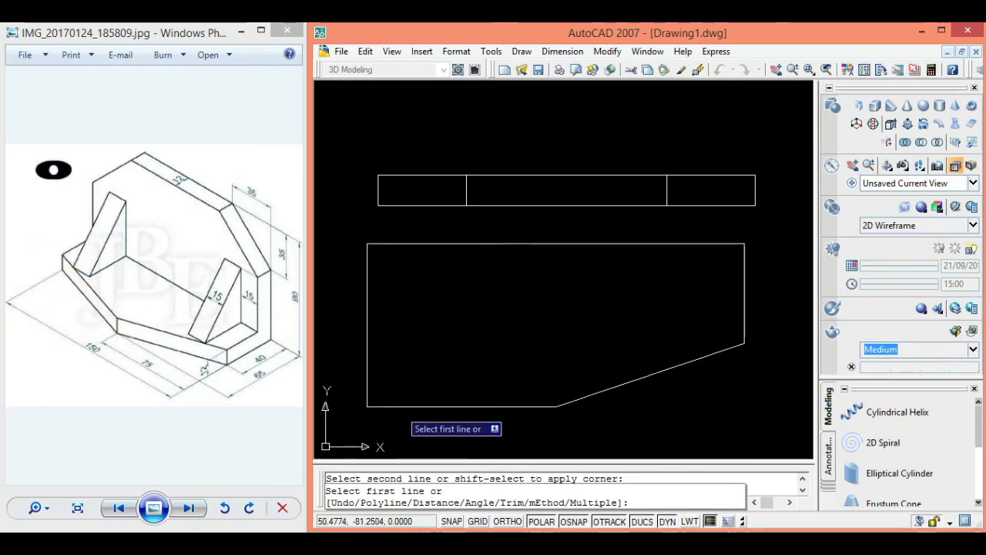
left_click(420, 406)
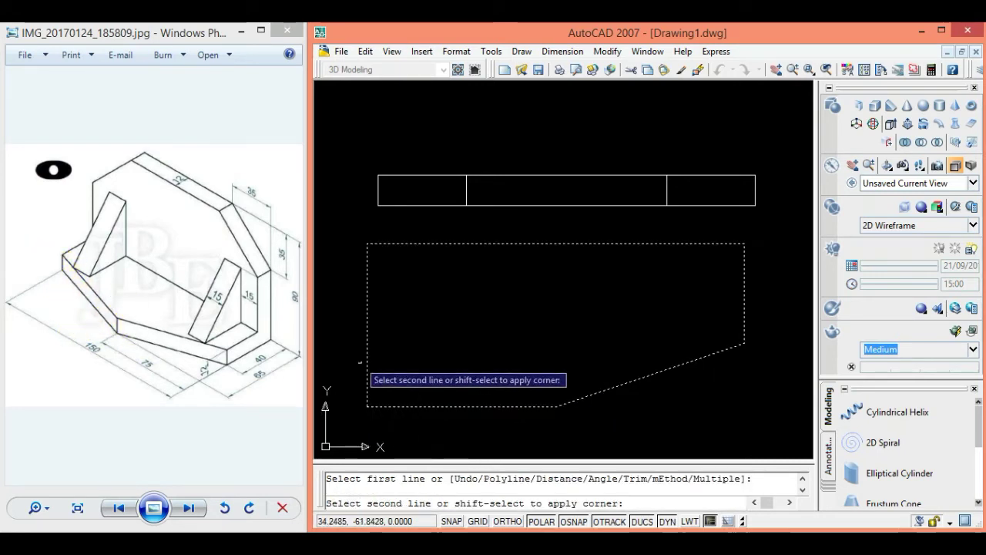
left_click(366, 369)
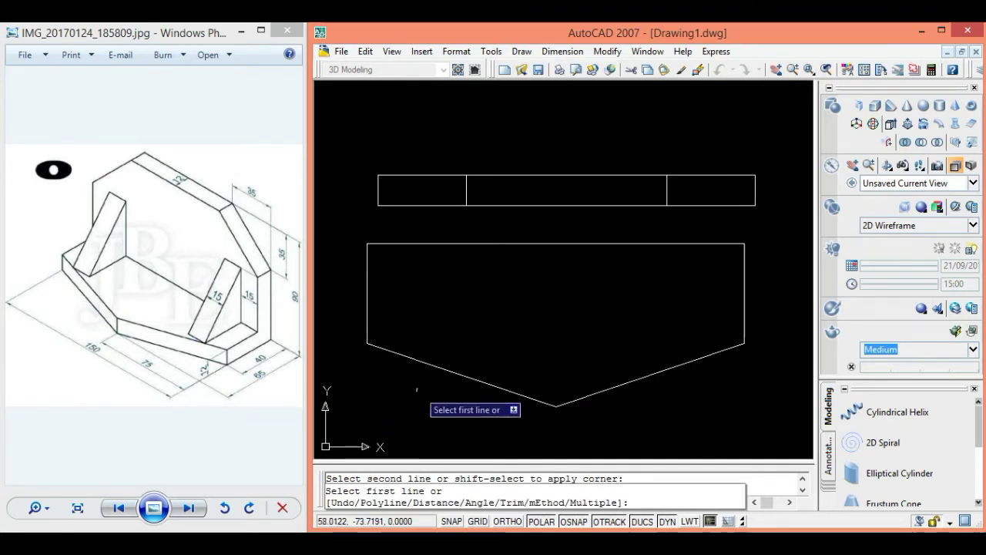
key("Escape")
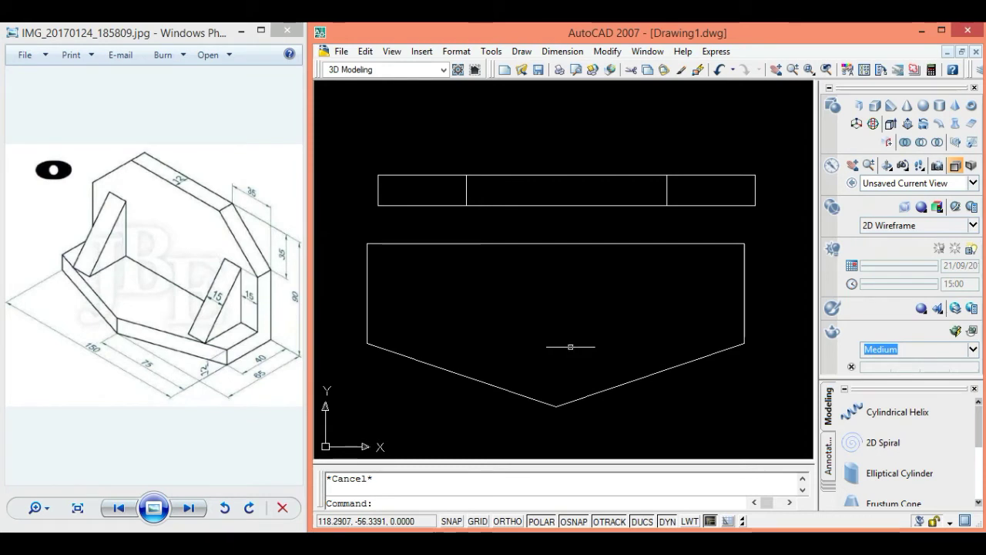
- Switch to Southeast Isometric and extrude the pointed base outline 12 units
mouse_move(832, 205)
left_click(890, 185)
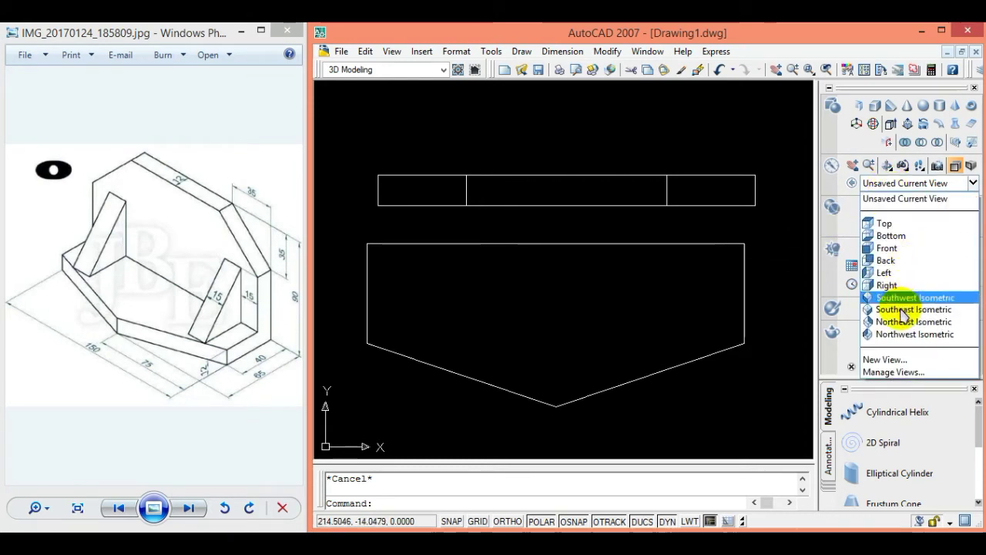
left_click(963, 313)
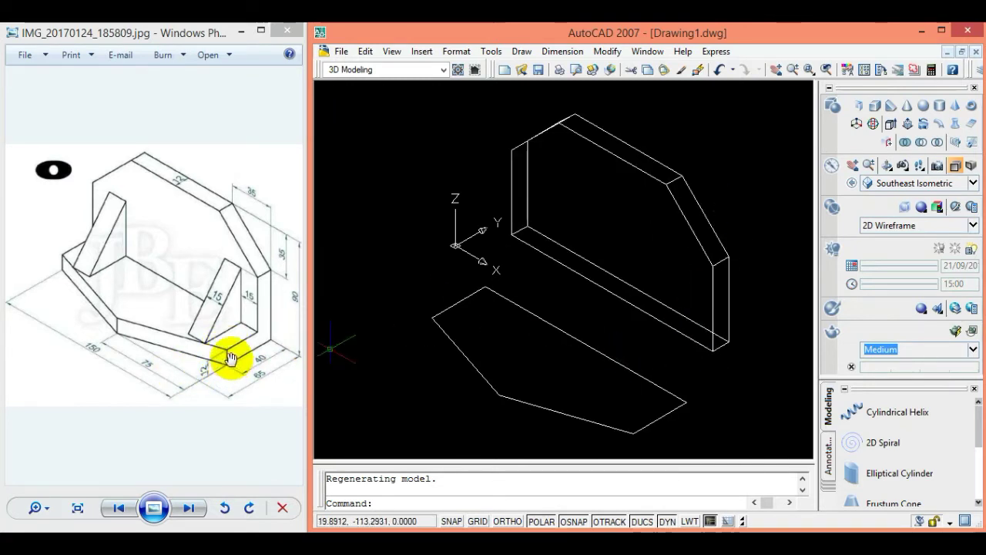
left_click(889, 123)
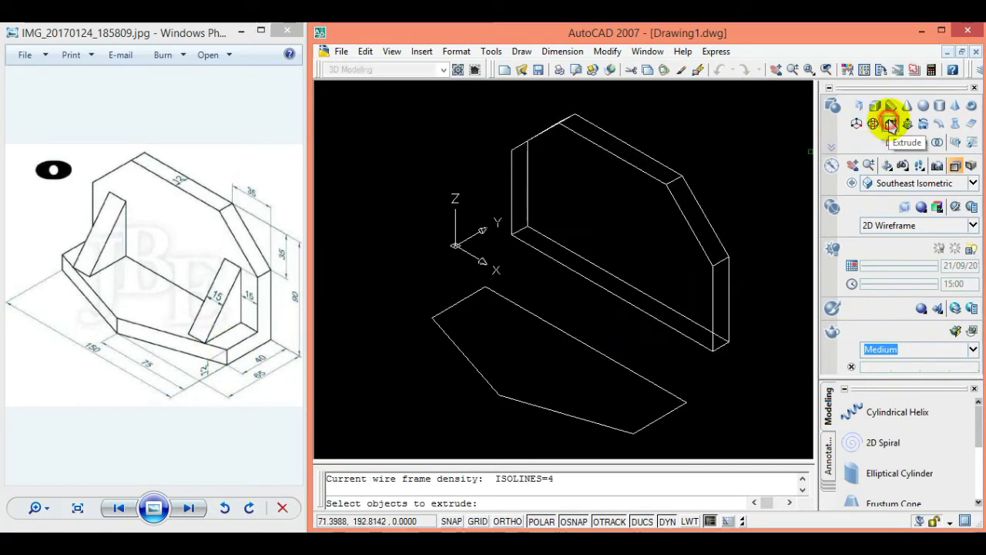
left_click(548, 406)
key("Return")
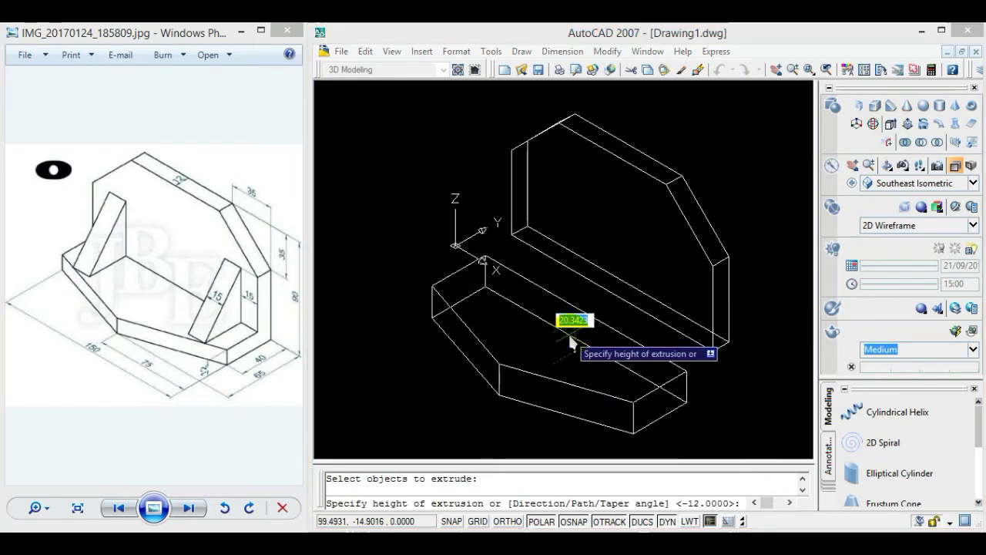
key("Return")
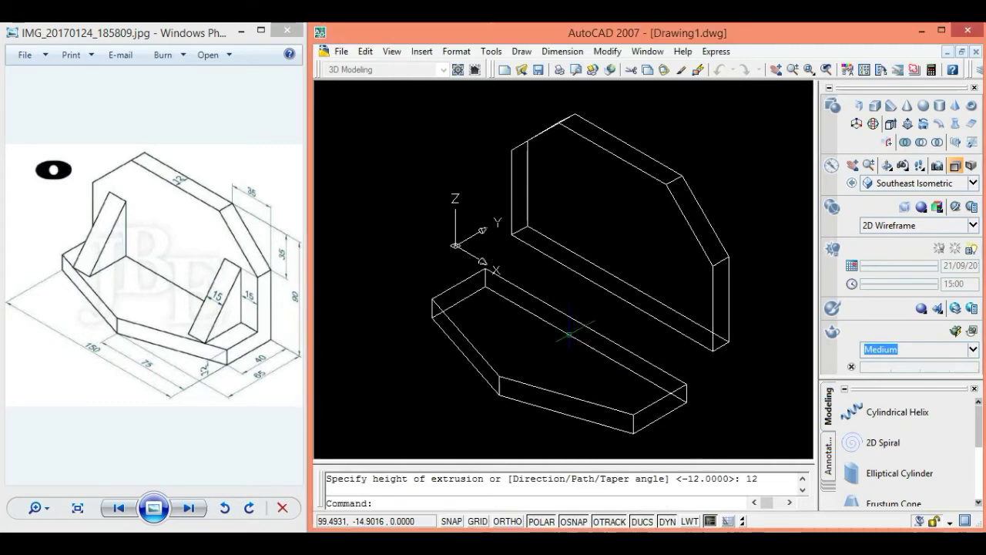
- Zoom and pan in close on where the base plate meets the back plate
left_click(793, 69)
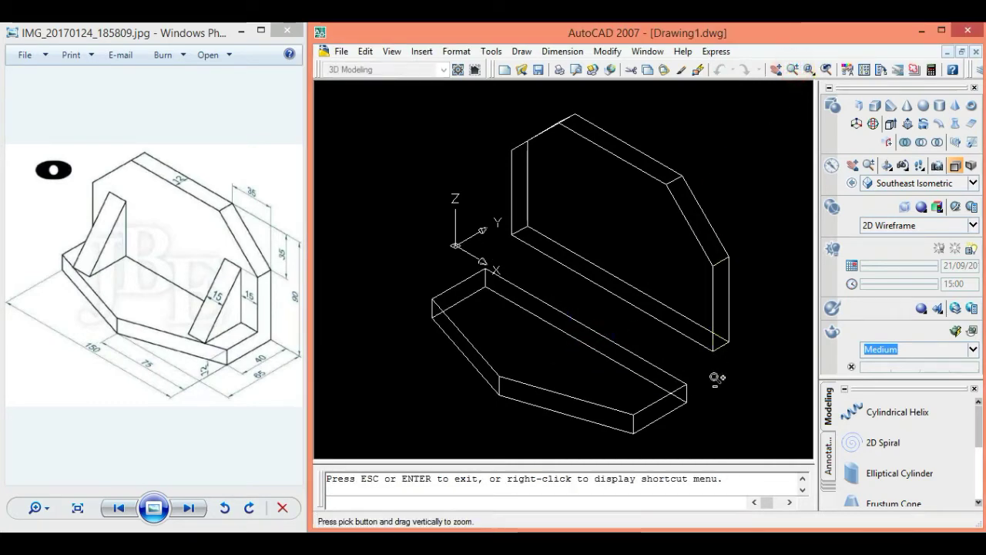
mouse_move(712, 397)
left_mouse_down()
mouse_move(699, 249)
mouse_move(751, 86)
left_mouse_up()
left_click(773, 71)
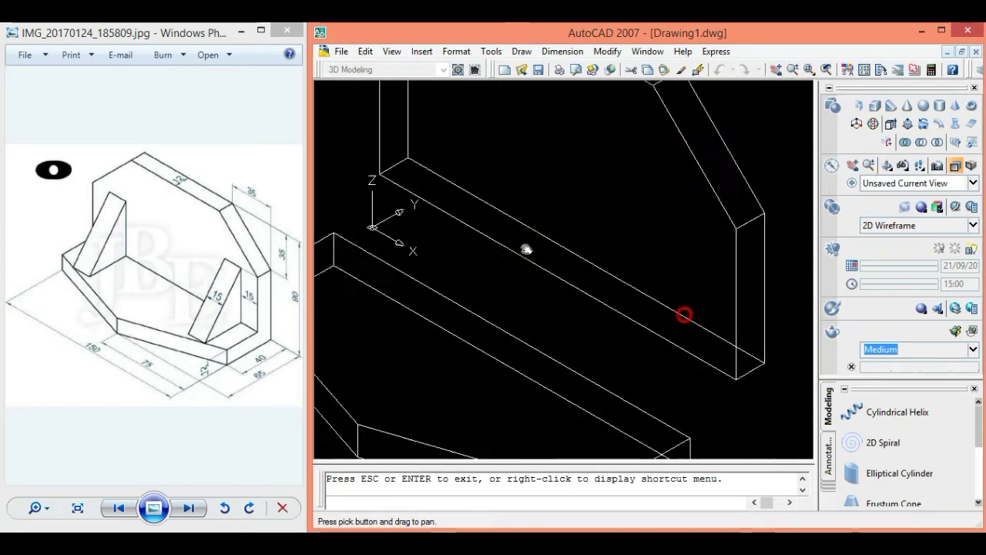
left_click_drag(684, 313, 707, 214)
left_click(793, 70)
left_click_drag(681, 352, 763, 98)
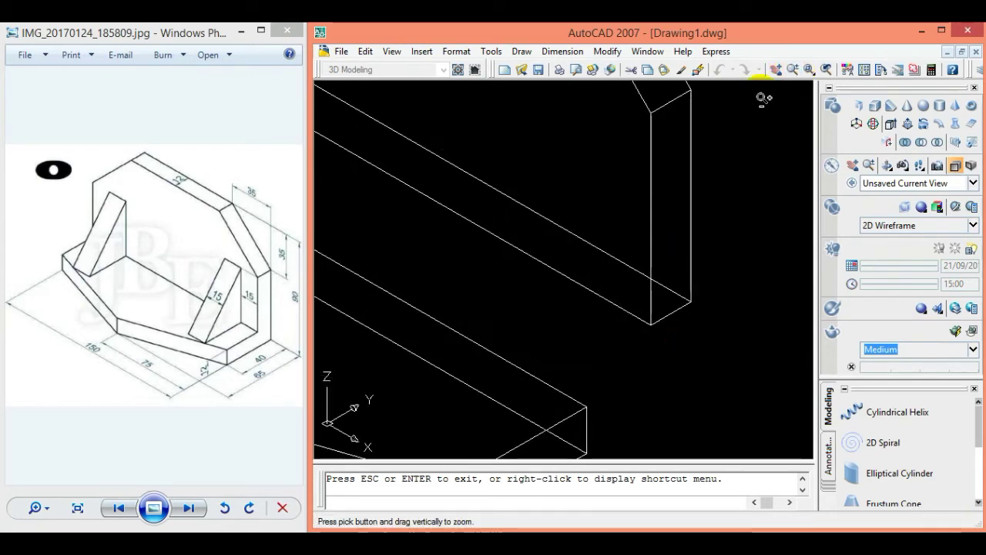
left_click(776, 70)
left_click_drag(696, 374, 650, 277)
key("Escape")
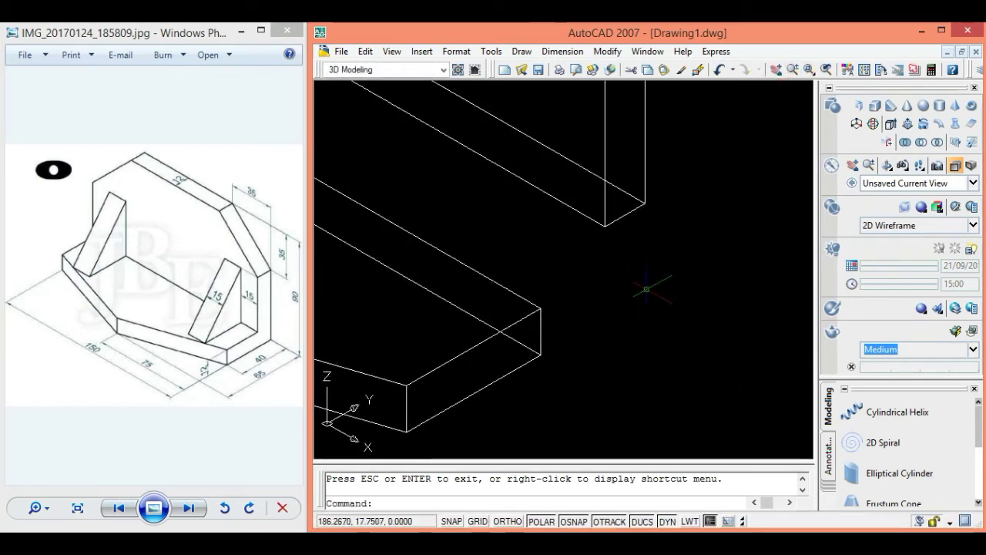
left_click(605, 51)
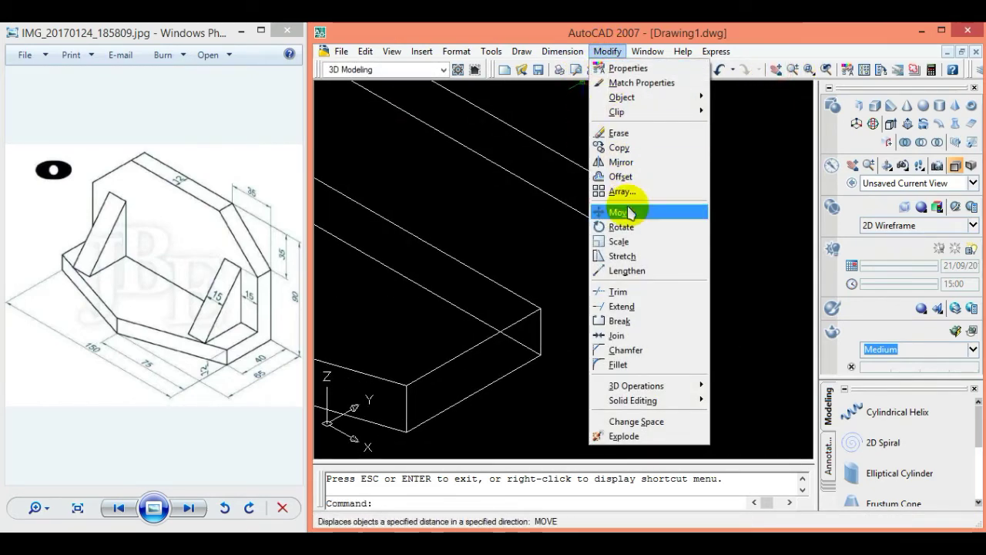
- Move the base plate by its corner onto the upright plate's bottom corner, then zoom out to see the whole solid
left_click(651, 215)
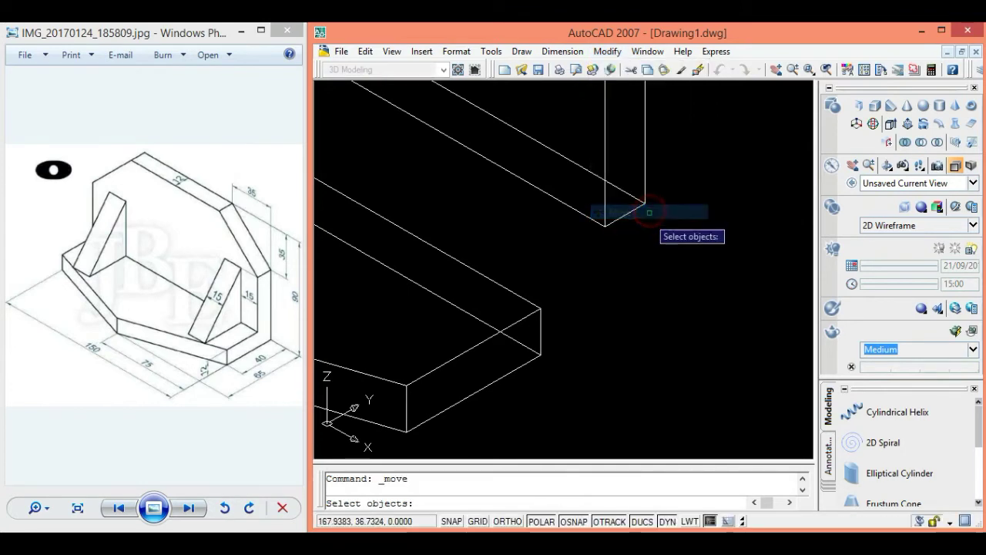
left_click(540, 340)
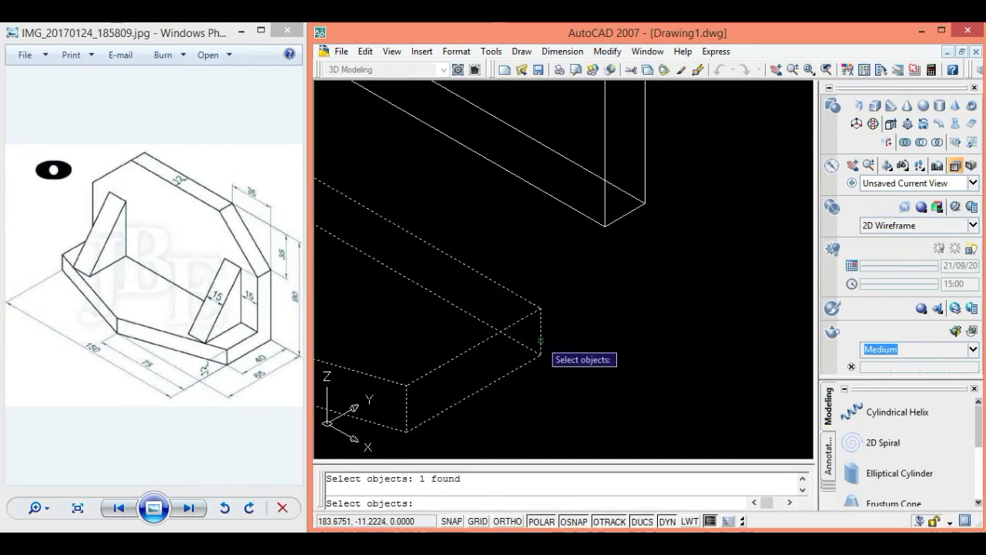
key("Return")
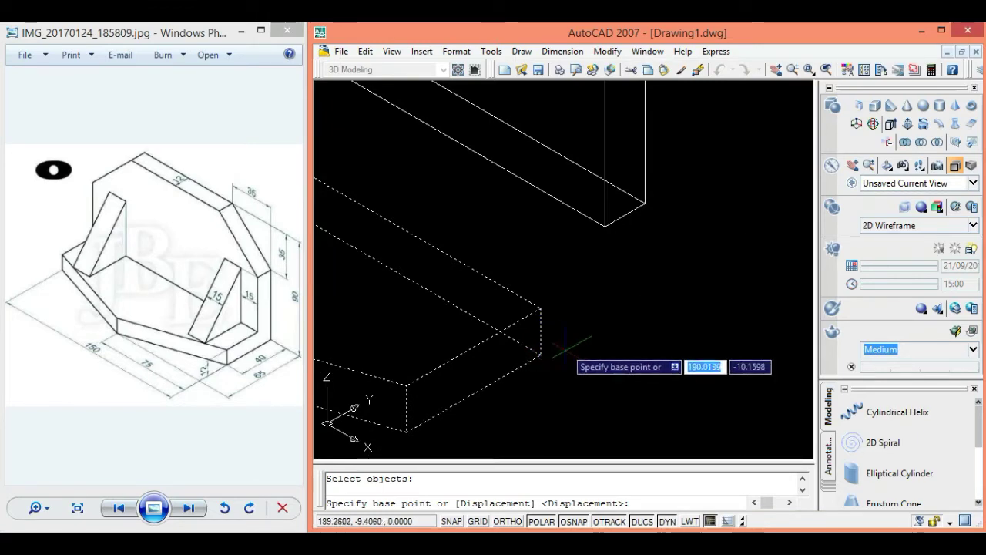
left_click(540, 353)
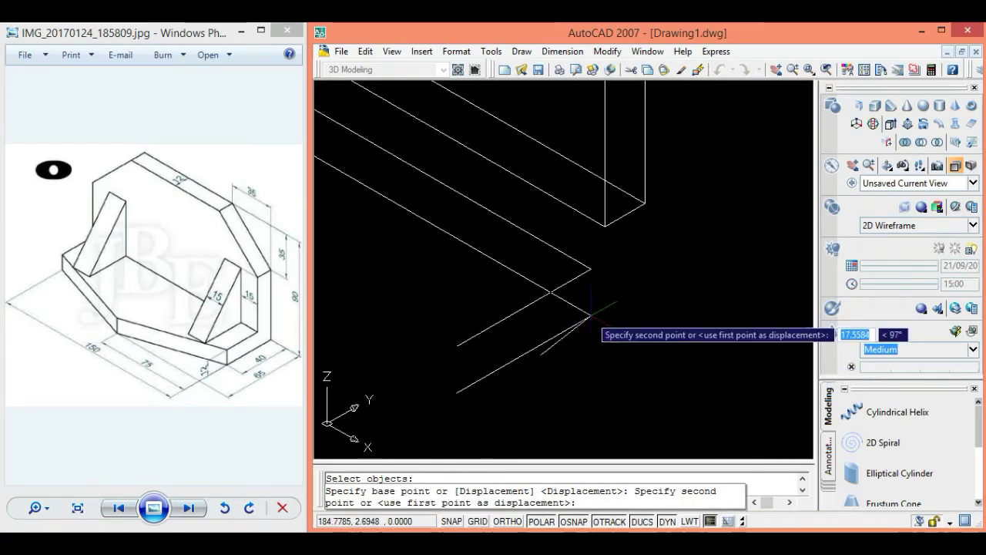
left_click(646, 203)
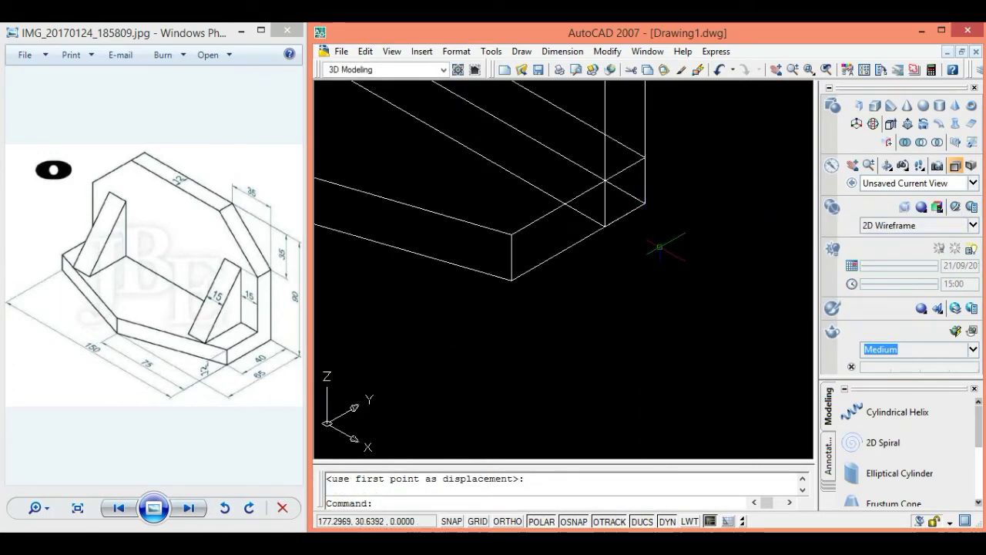
left_click(792, 69)
left_click_drag(655, 161, 649, 363)
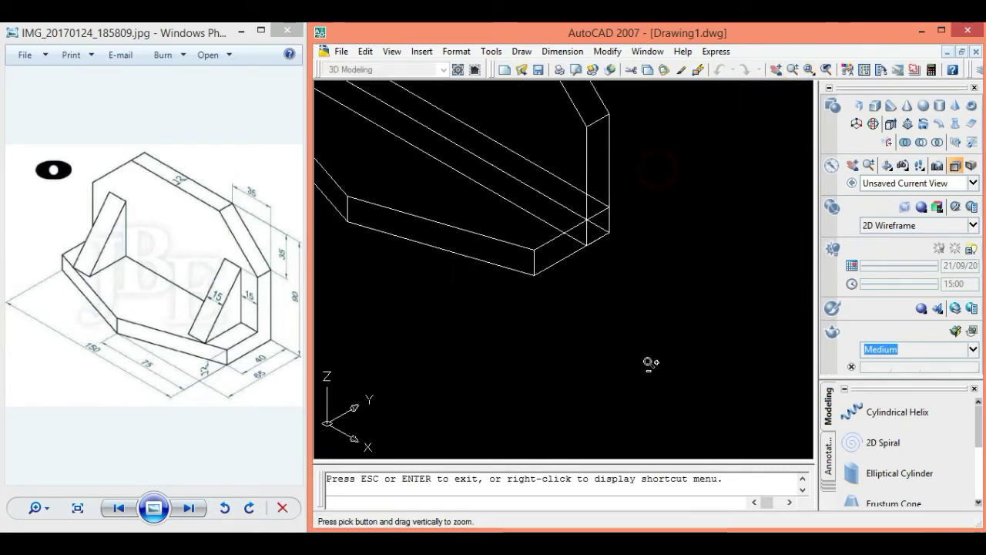
left_click(773, 66)
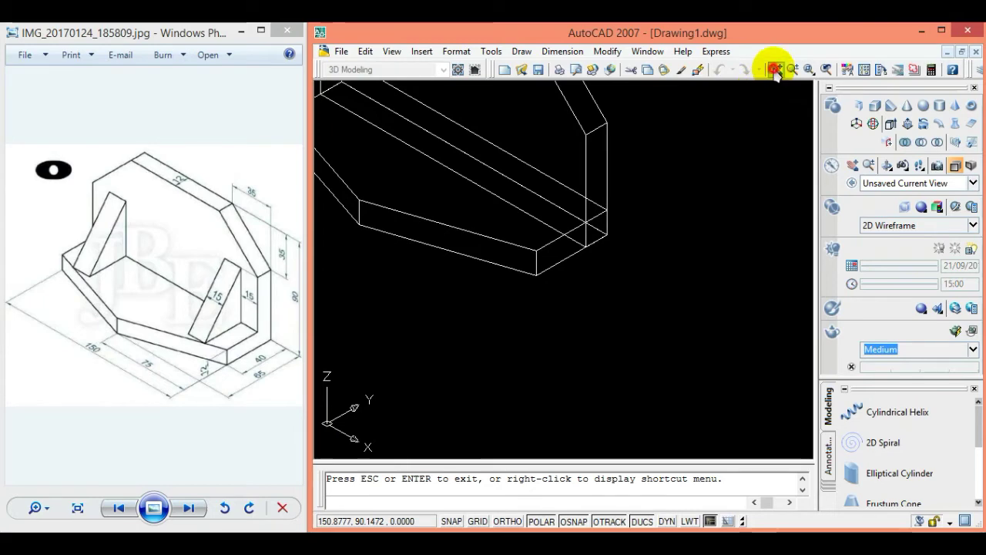
mouse_move(588, 177)
left_mouse_down()
mouse_move(671, 301)
mouse_move(693, 357)
left_mouse_up()
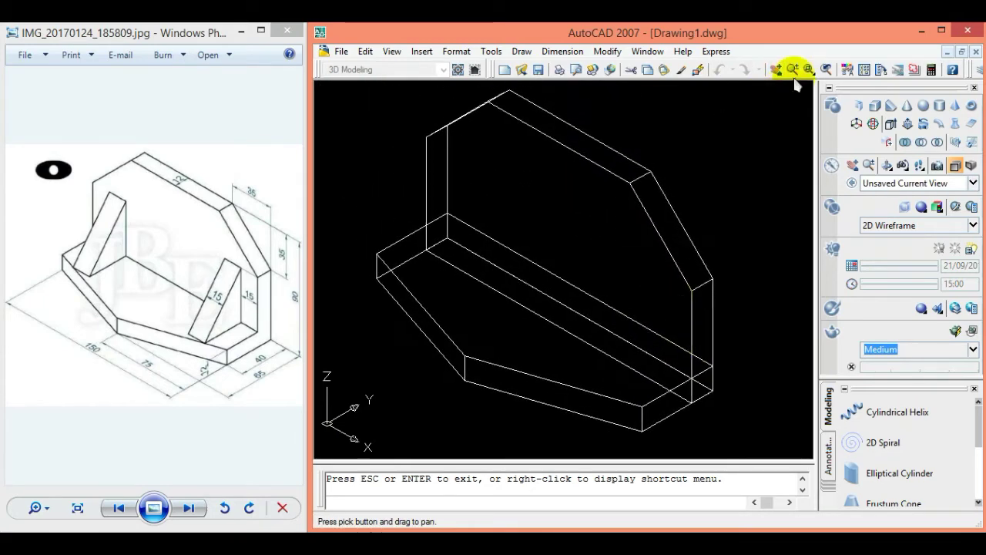
left_click_drag(711, 158, 709, 203)
left_click(781, 68)
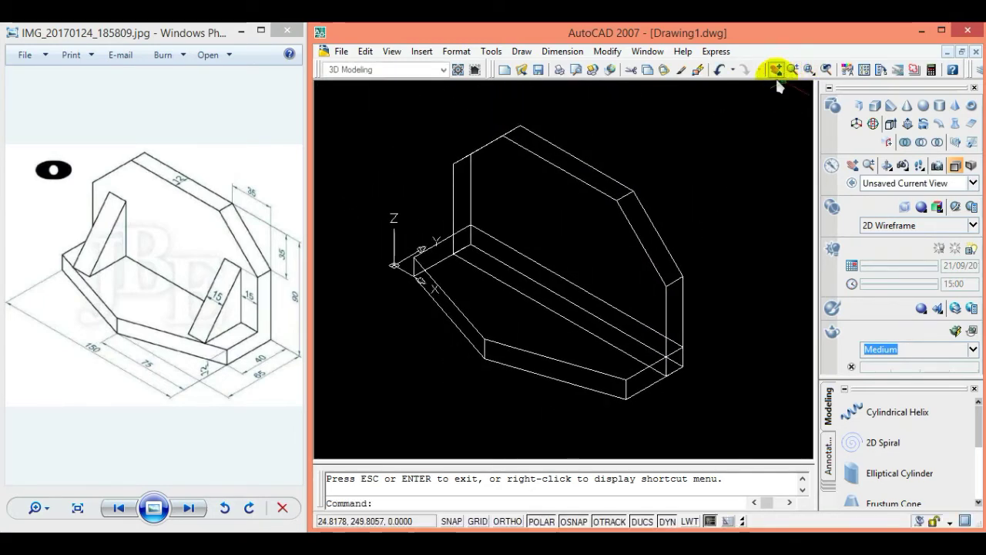
left_click(595, 255)
key("Escape")
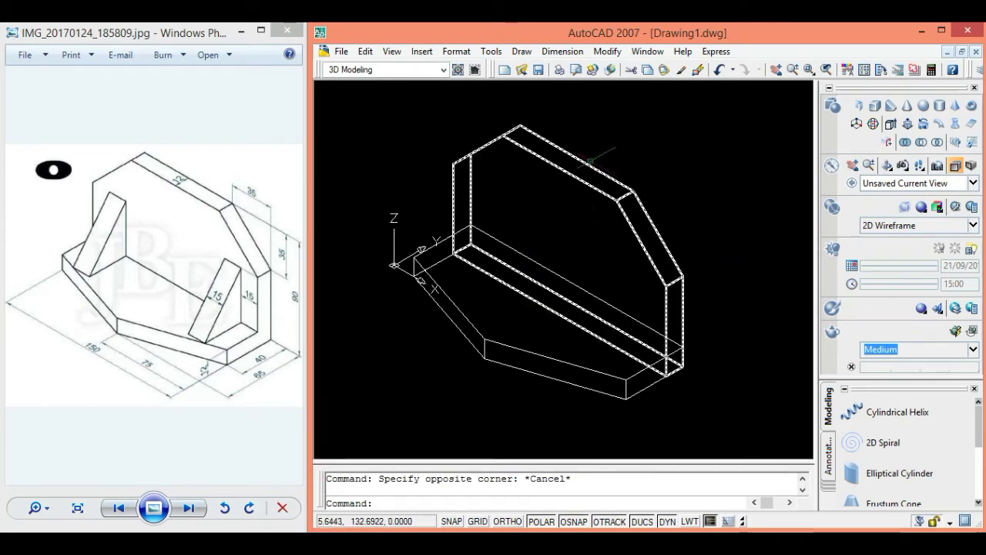
- Window-select the plates and shift them so the base plate sits flush under the upright plate
left_click(607, 51)
left_click(620, 212)
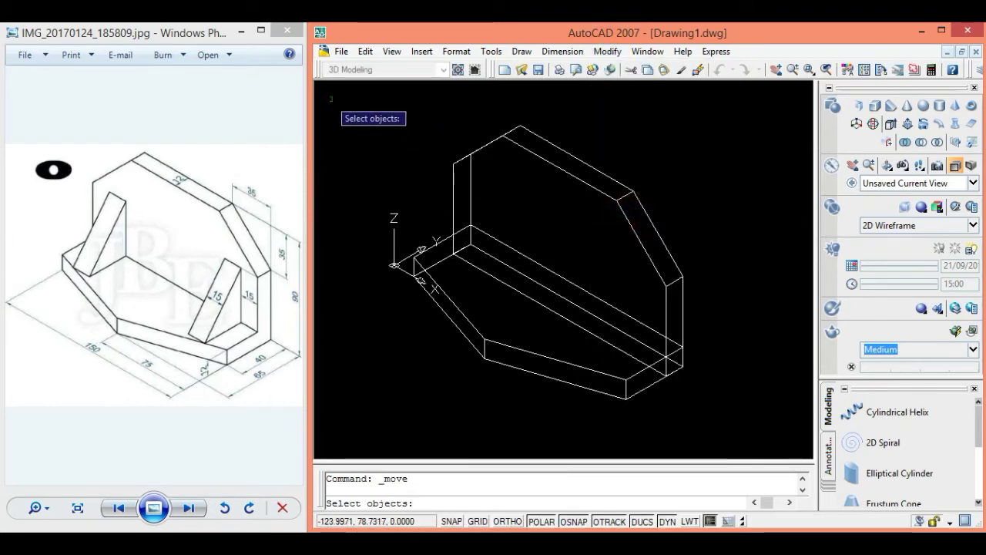
left_click(336, 93)
left_click(740, 428)
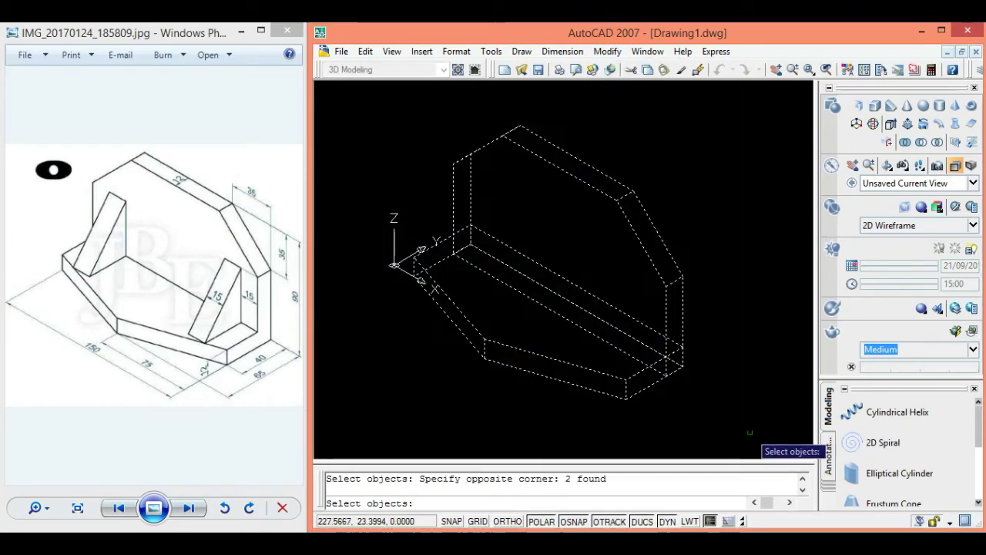
key("Return")
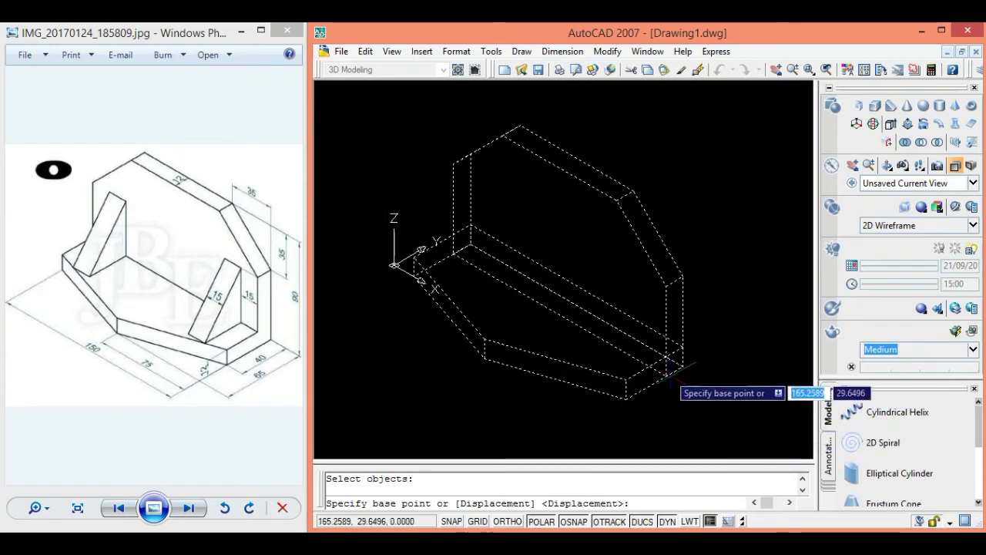
left_click(664, 358)
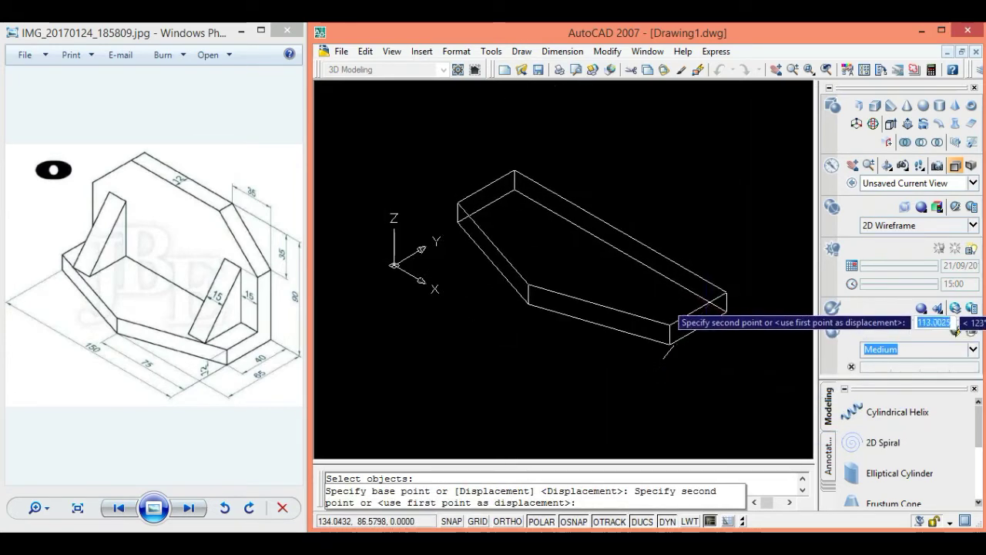
left_click(738, 304)
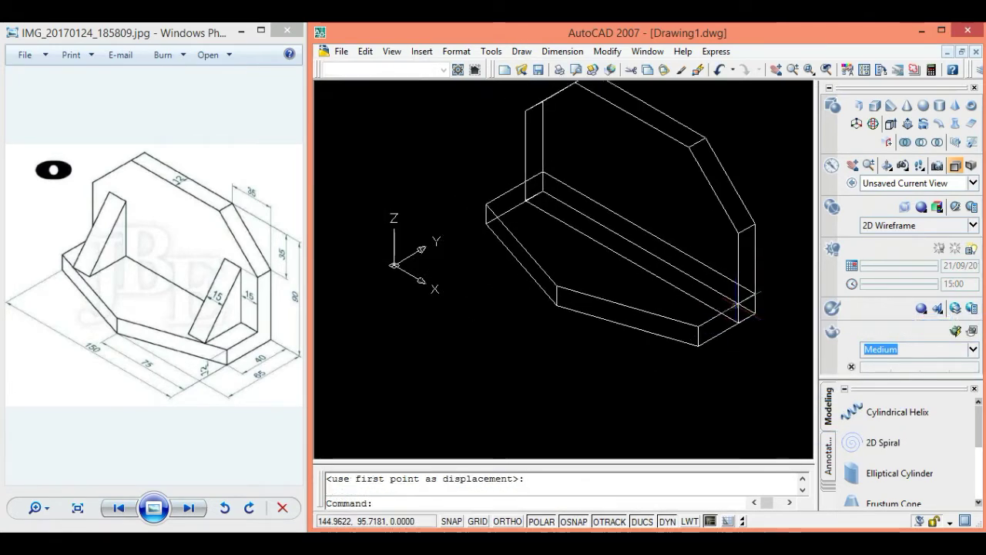
left_click(776, 69)
left_click_drag(638, 277, 637, 259)
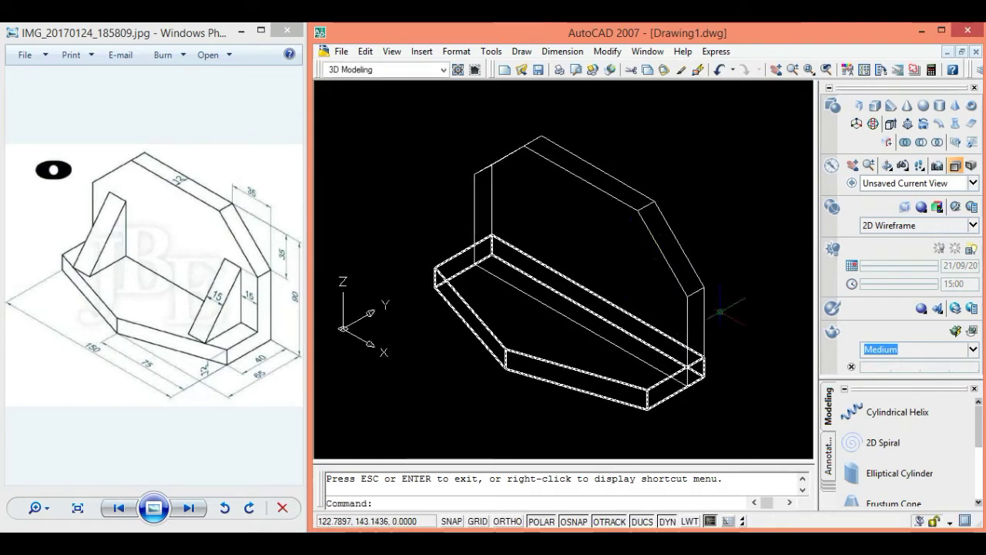
key("Escape")
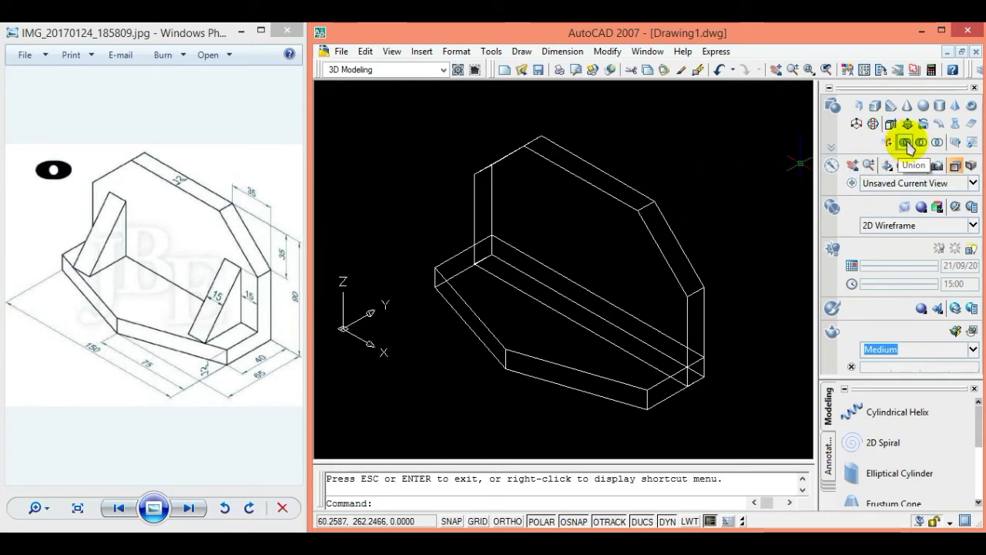
- Union the window-selected upright and base plates into one L-shaped solid
left_click(906, 144)
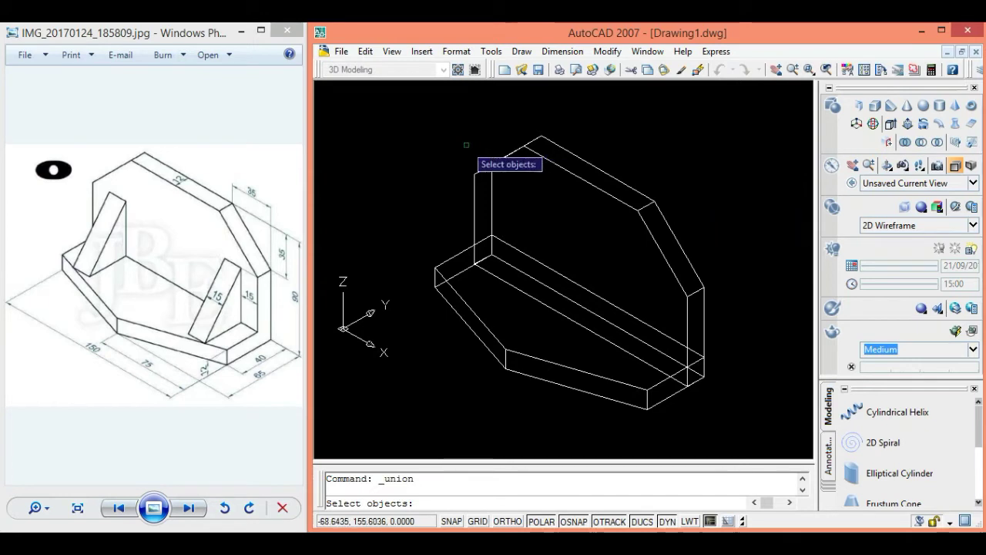
left_click(396, 118)
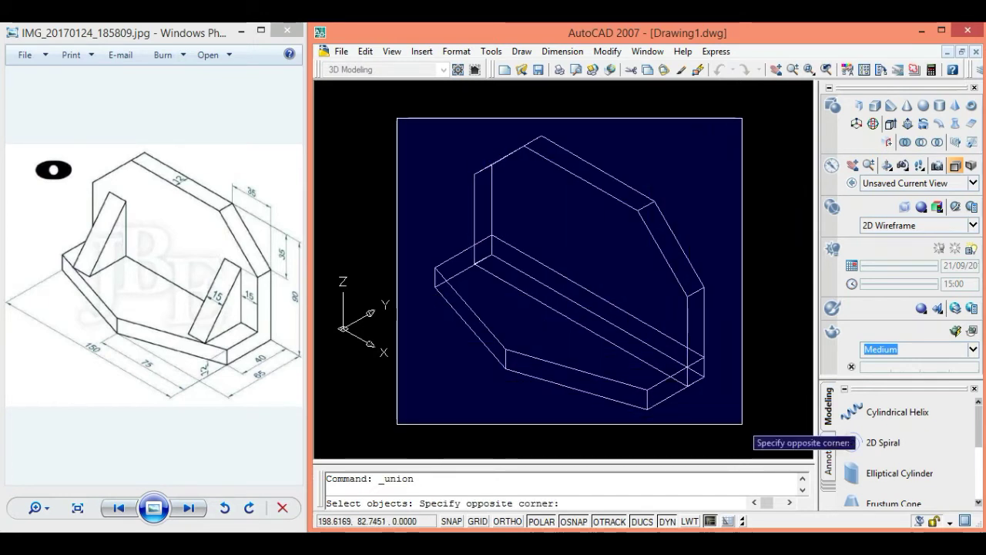
left_click(742, 421)
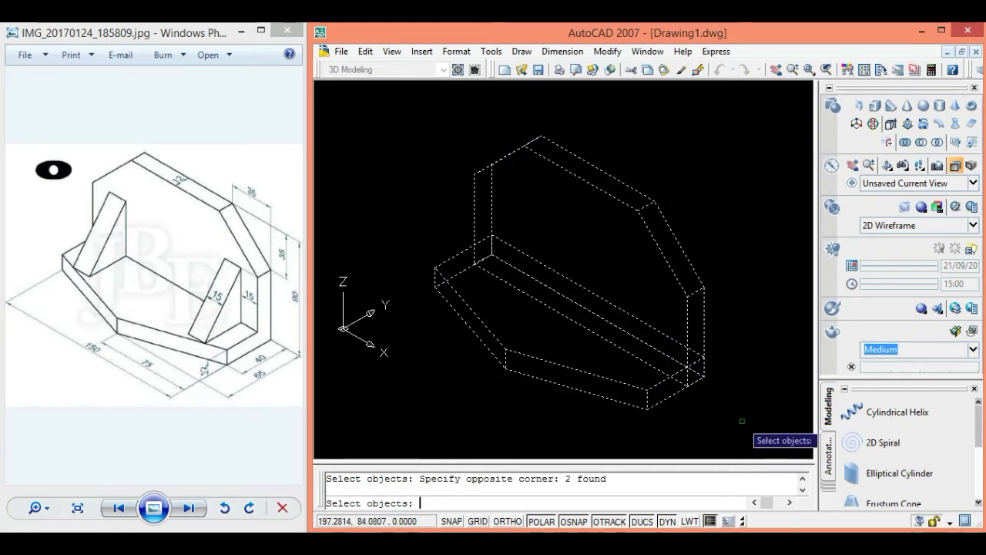
key("Return")
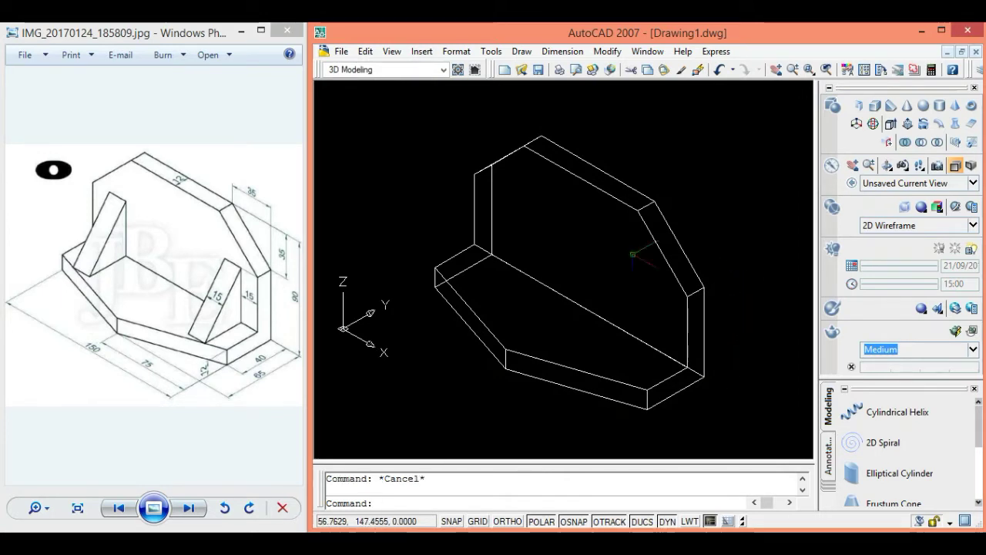
left_click(888, 229)
left_click(809, 333)
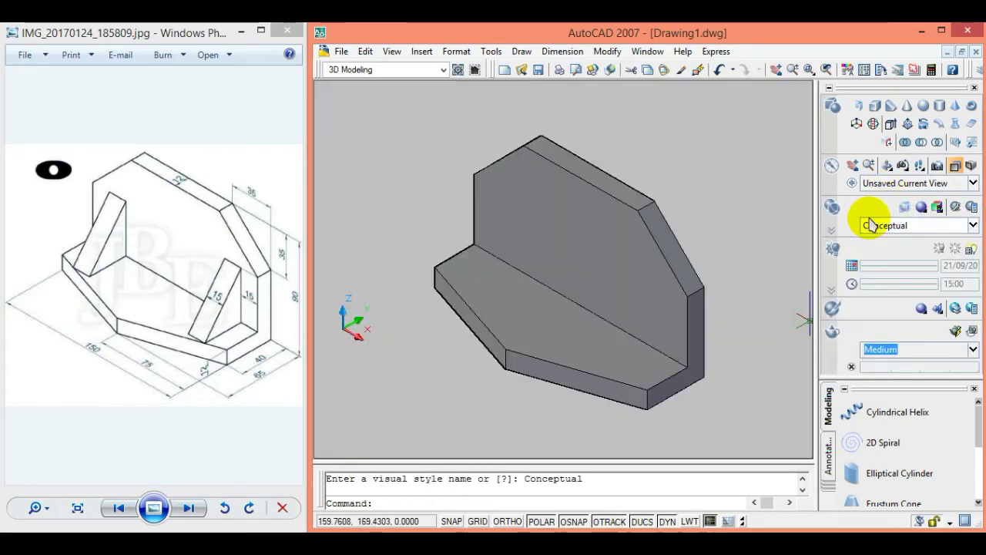
left_click(889, 165)
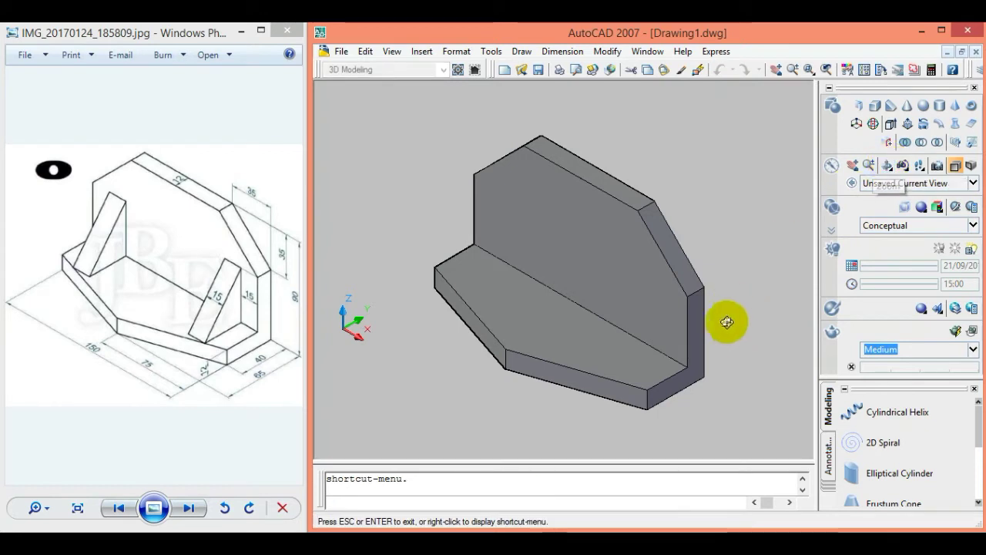
mouse_move(726, 330)
left_mouse_down()
mouse_move(638, 352)
mouse_move(599, 290)
mouse_move(640, 242)
mouse_move(687, 246)
mouse_move(708, 272)
mouse_move(727, 331)
left_mouse_up()
key("Escape")
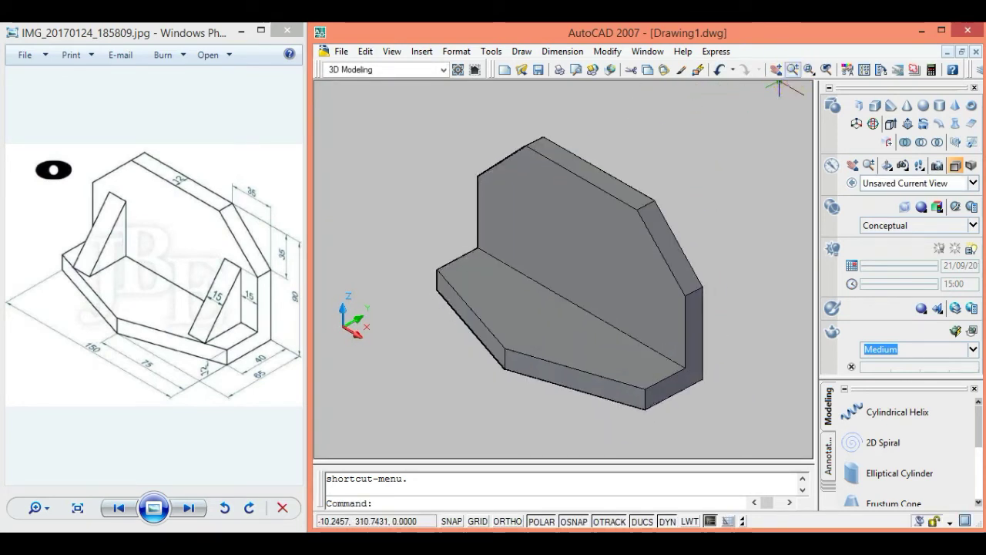
left_click(882, 224)
- Switch to 2D Wireframe and zoom, pan and orbit slightly onto the bracket's lower corner
left_click(792, 267)
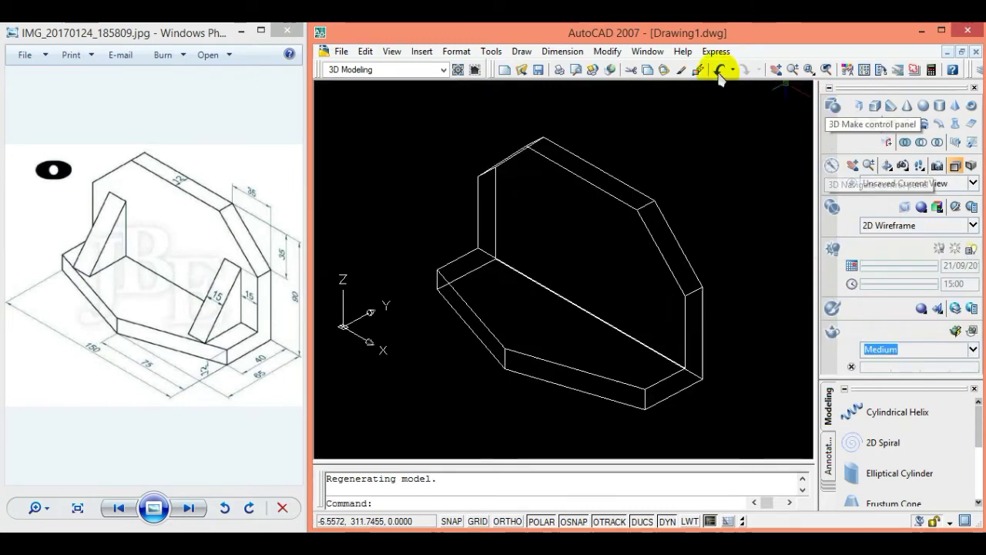
left_click(792, 69)
mouse_move(669, 291)
left_mouse_down()
mouse_move(672, 154)
mouse_move(717, 99)
left_mouse_up()
mouse_move(726, 311)
left_mouse_down()
mouse_move(706, 236)
mouse_move(768, 87)
left_mouse_up()
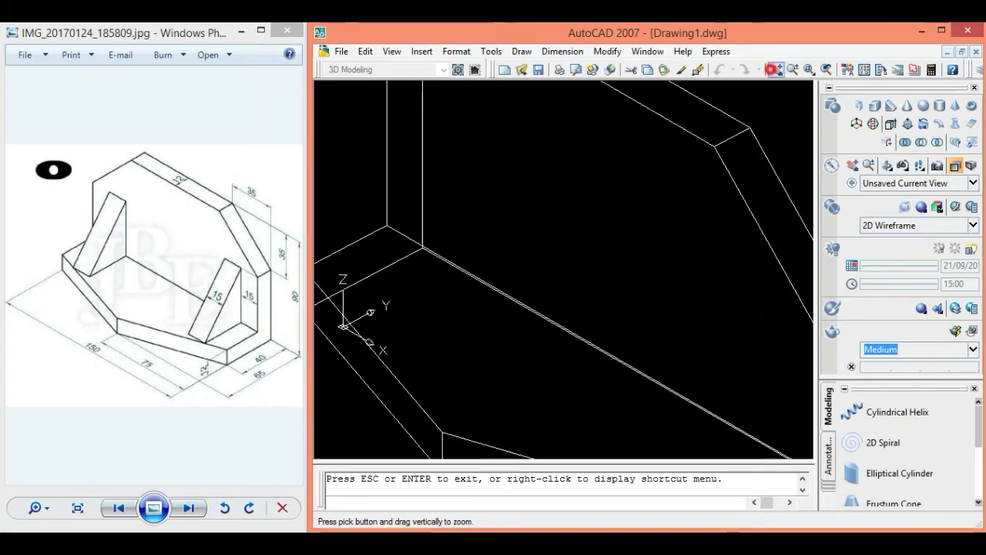
left_click(772, 70)
mouse_move(702, 342)
left_mouse_down()
mouse_move(632, 284)
mouse_move(590, 209)
left_mouse_up()
key("Escape")
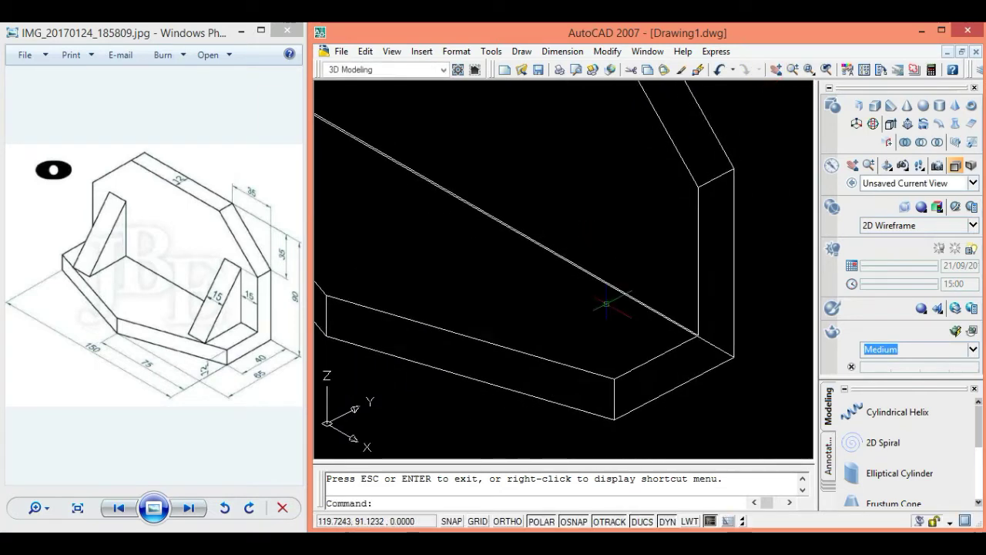
left_click(887, 165)
left_click_drag(678, 295, 687, 288)
key("Escape")
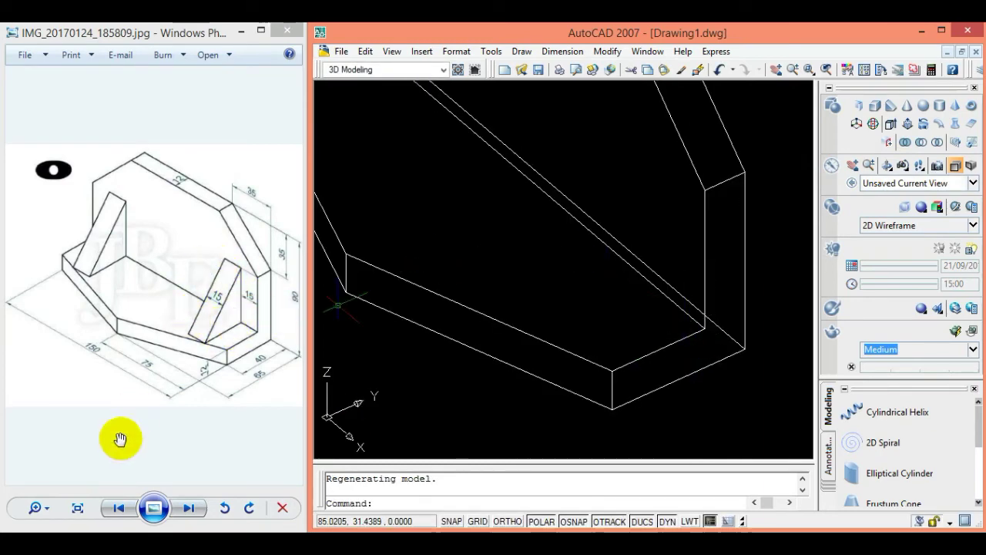
- Enlarge the reference drawing in Photo Viewer onto the rib's 15 mm dimensions
left_click(44, 514)
left_click_drag(38, 505, 38, 491)
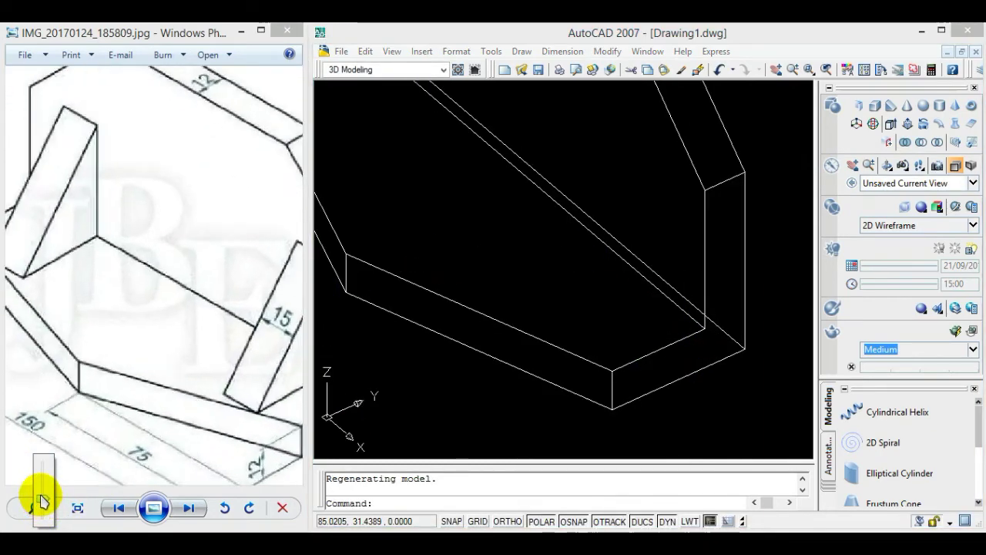
mouse_move(175, 415)
left_mouse_down()
mouse_move(115, 396)
mouse_move(77, 359)
left_mouse_up()
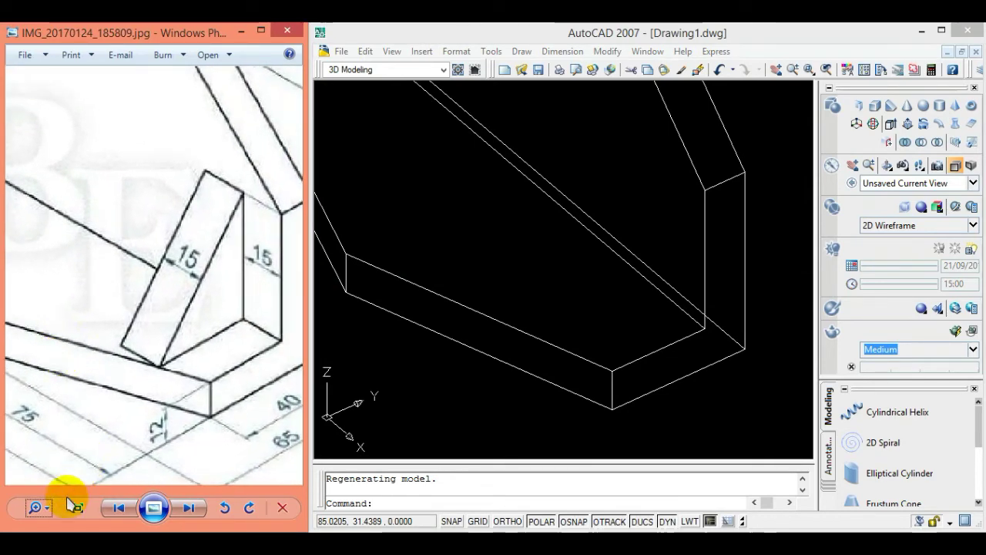
left_click(36, 511)
scroll(34, 510, "up", 1)
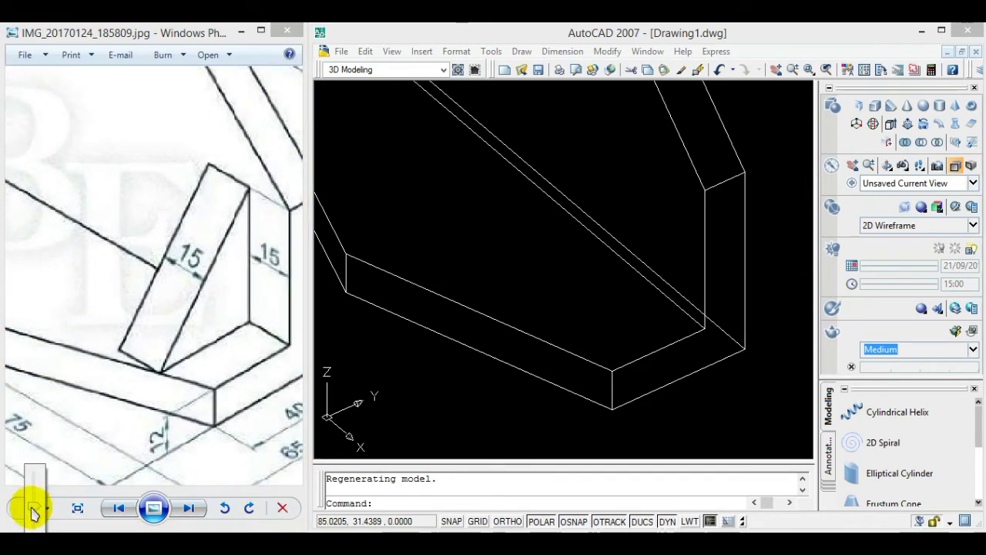
scroll(33, 509, "down", 1)
scroll(34, 506, "down", 1)
scroll(34, 506, "down", 1)
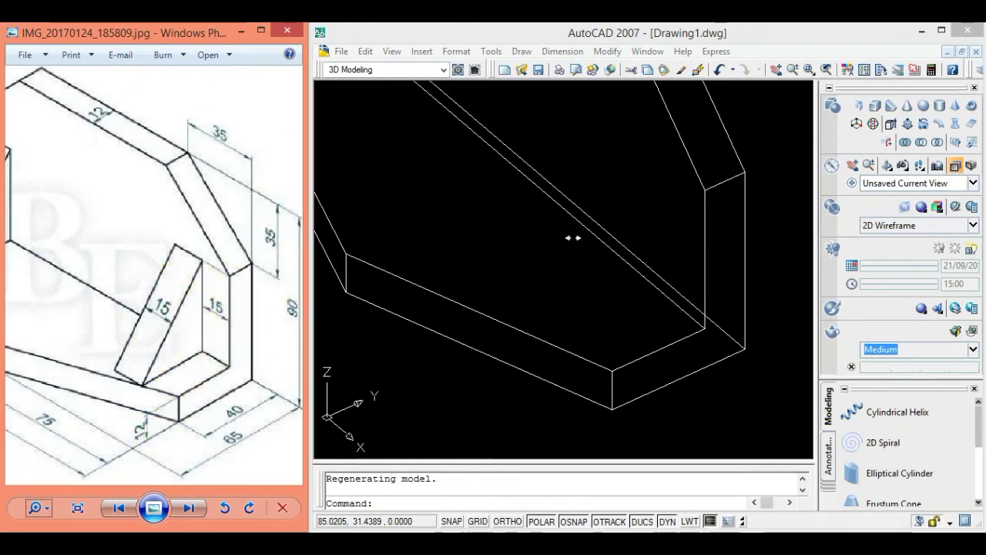
- Draw a 15-unit line from the bracket's inner corner along the plate junction
left_click(622, 35)
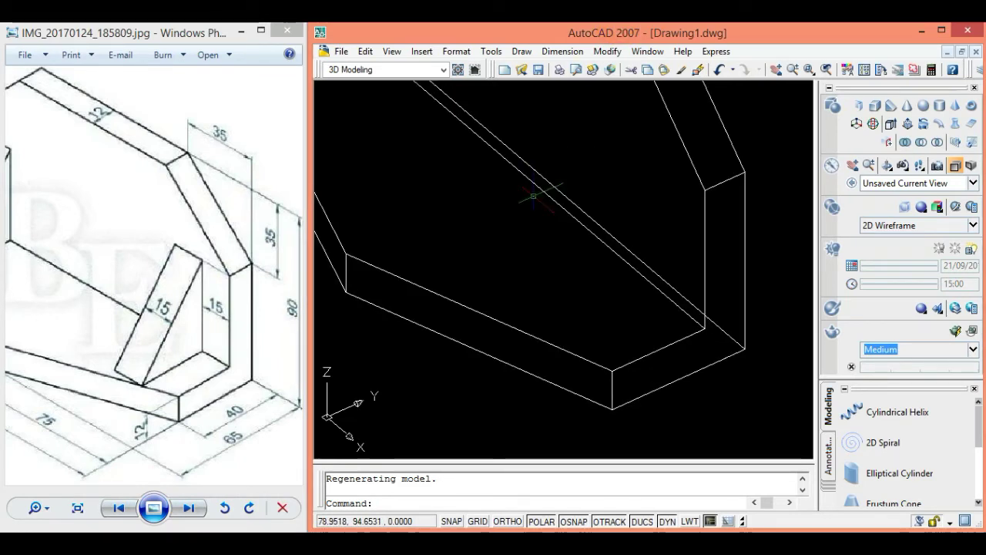
left_click(492, 51)
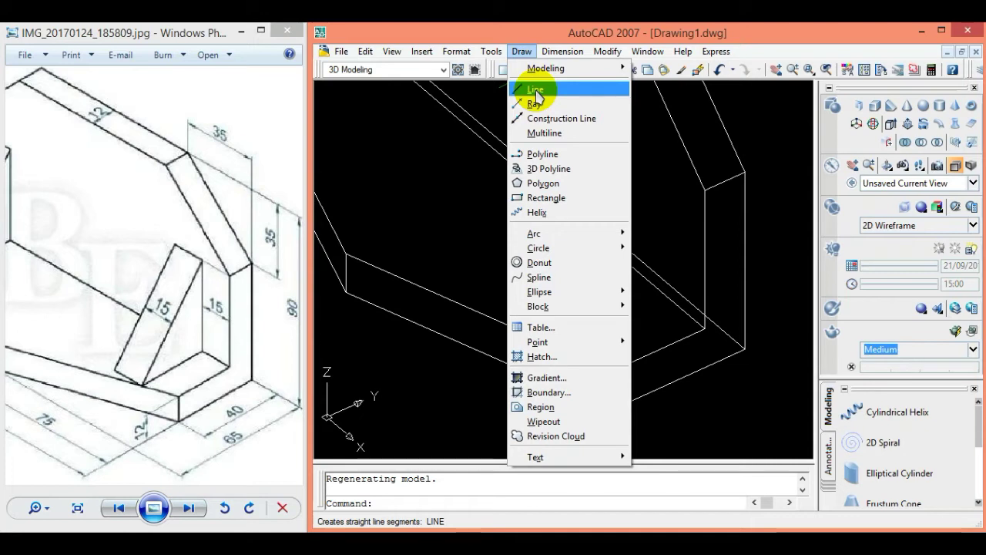
left_click(535, 91)
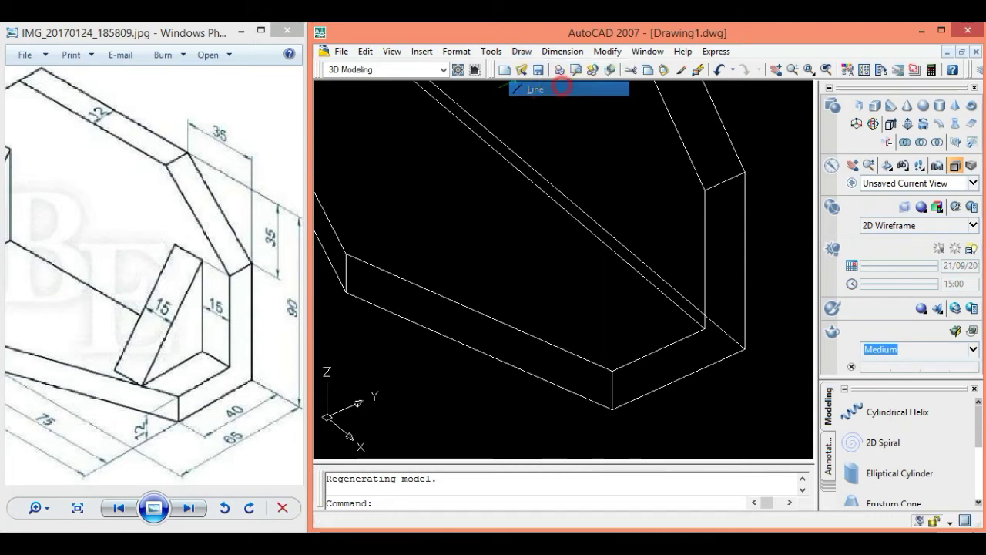
left_click(705, 328)
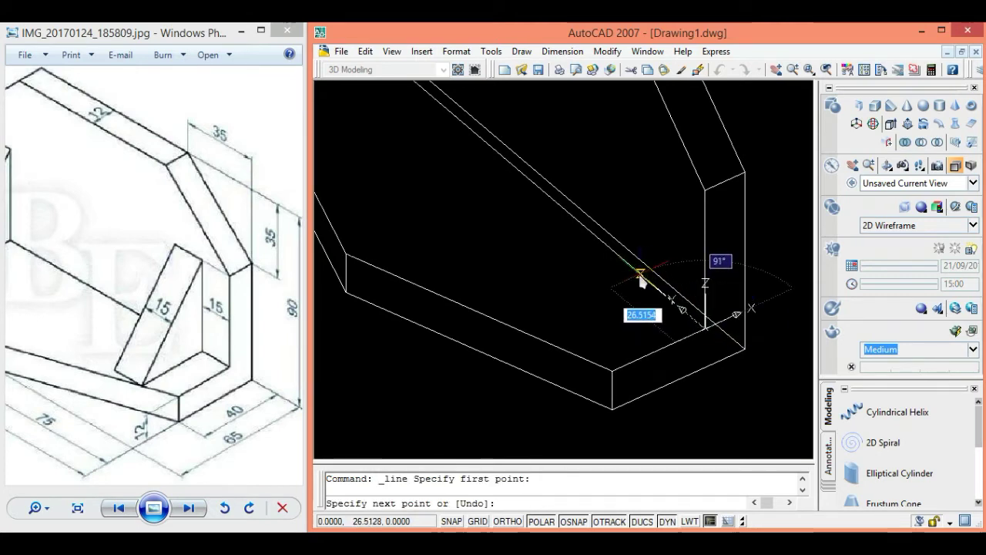
type("1")
key("Return")
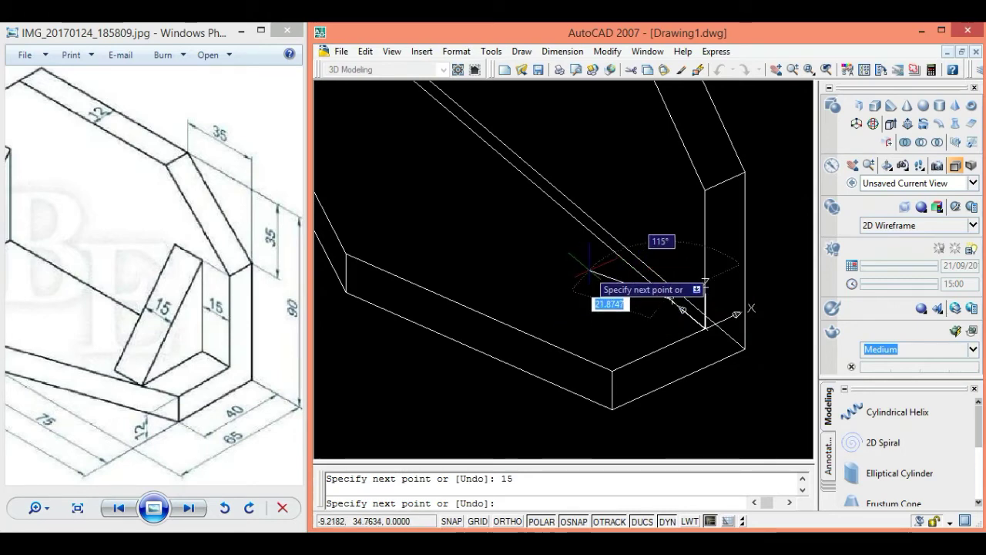
key("Escape")
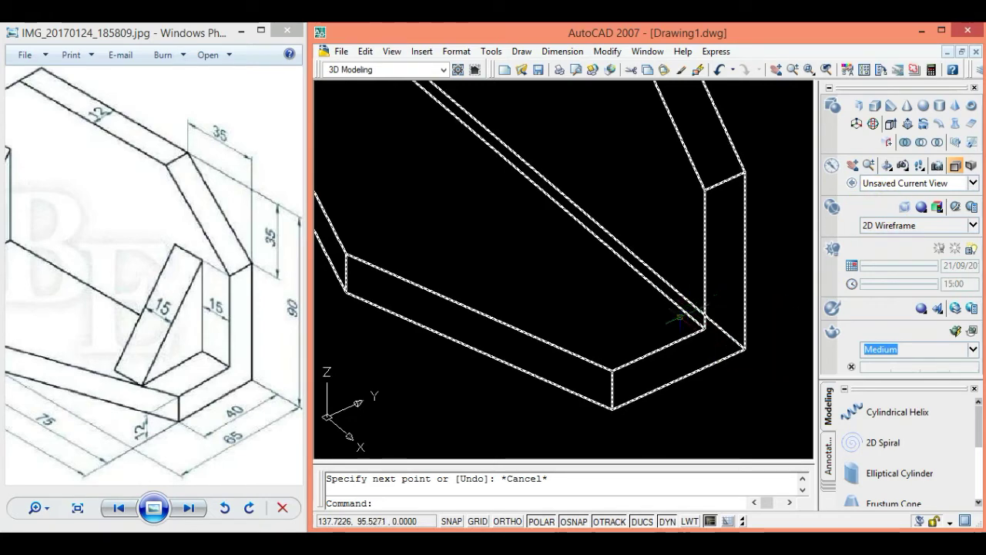
- Orbit the bracket to view the inner corner between the plates from a new angle
left_click(894, 175)
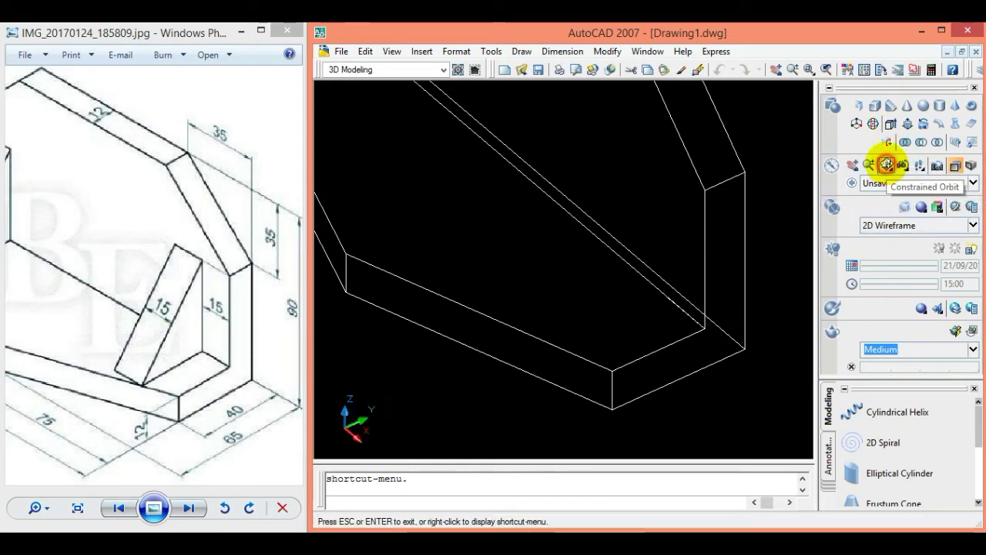
mouse_move(775, 288)
left_mouse_down()
mouse_move(702, 324)
mouse_move(719, 359)
mouse_move(774, 323)
mouse_move(779, 300)
mouse_move(761, 339)
mouse_move(775, 308)
left_mouse_up()
key("Escape")
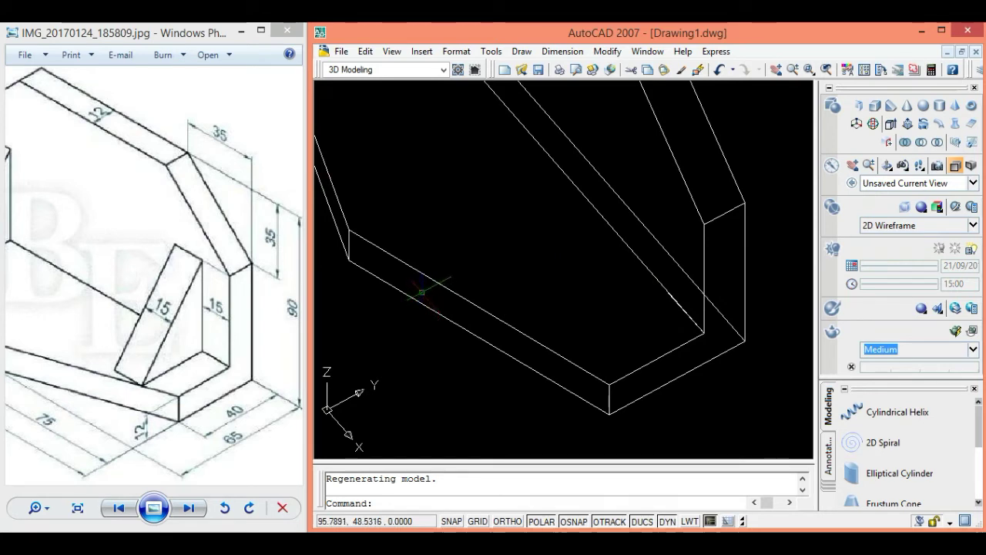
left_click(495, 52)
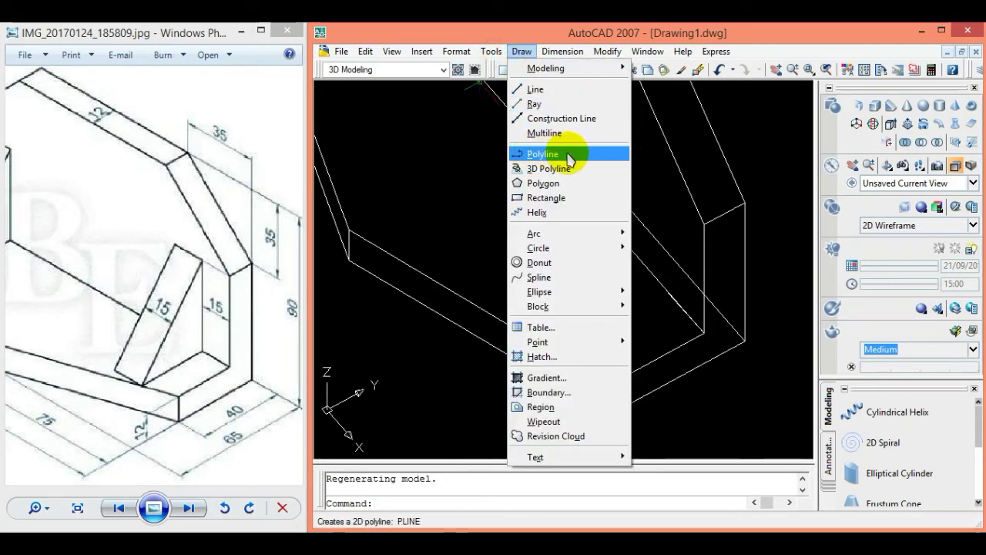
- Draw a 43-unit polyline edge starting from the 15-unit line's far end
left_click(565, 155)
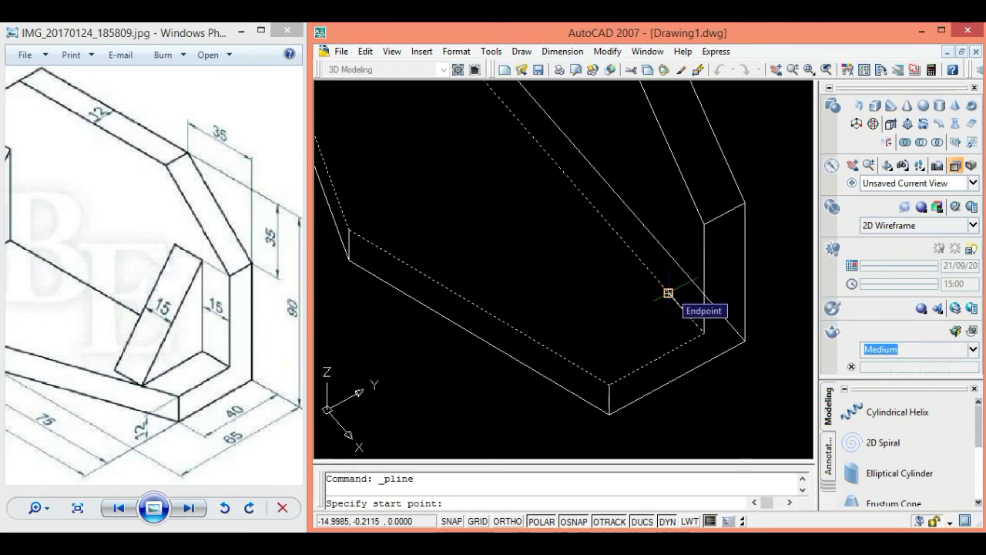
left_click(668, 293)
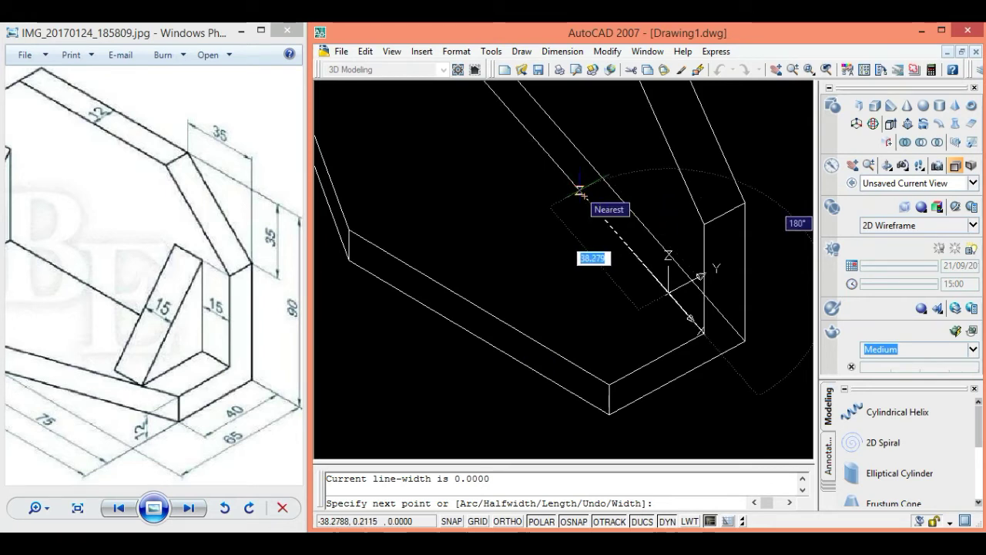
type("43")
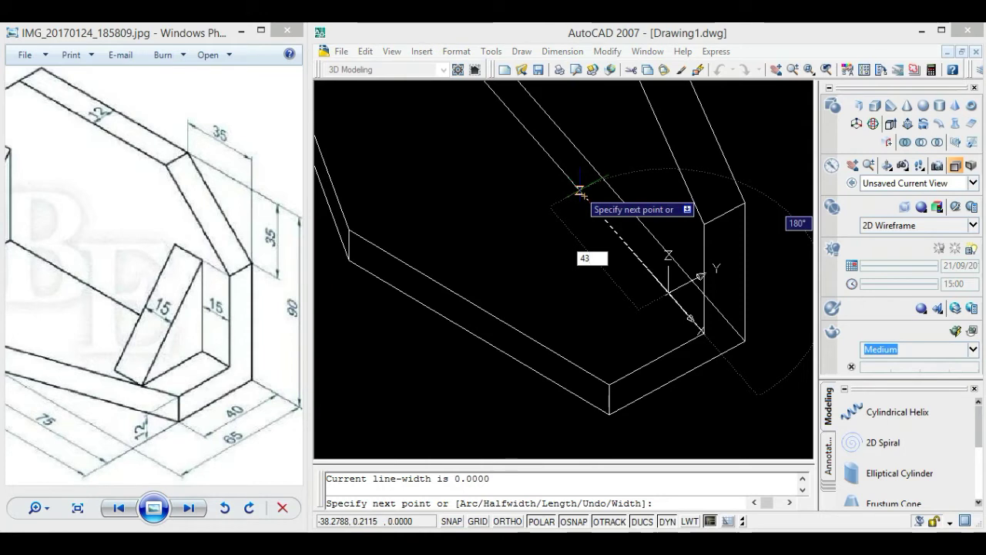
key("Return")
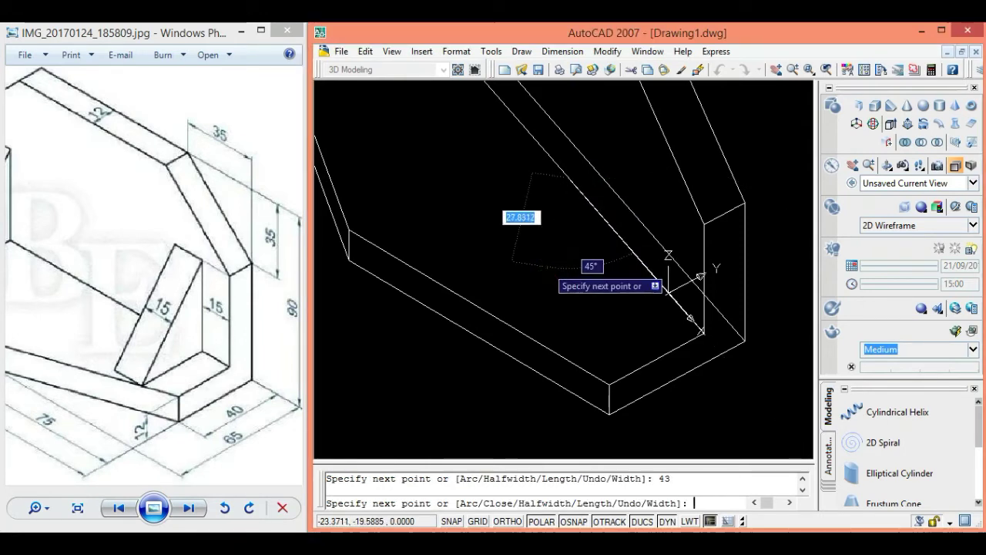
key("Escape")
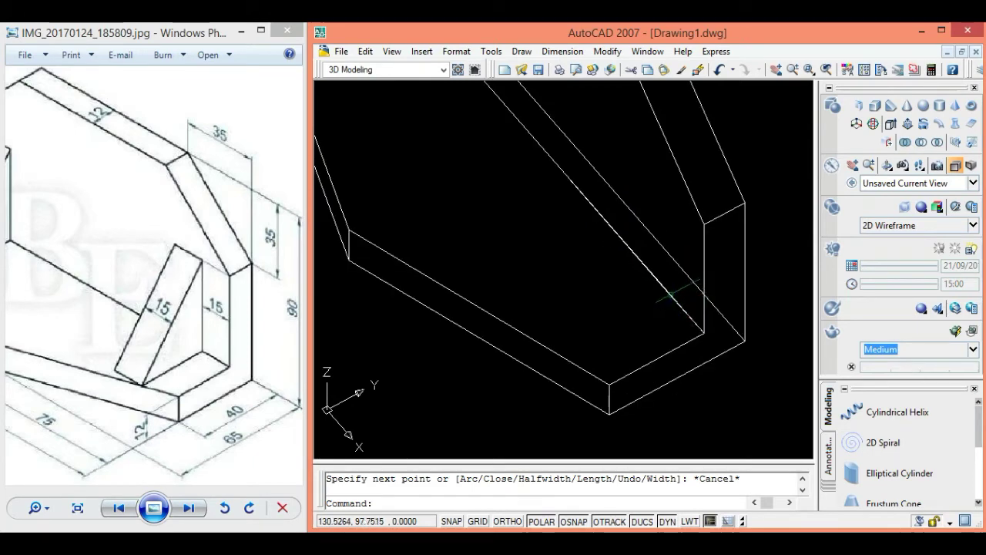
- Draw a polyline from the short line's end to the base corner at 90°, then up to the sloping edge's top
left_click(521, 51)
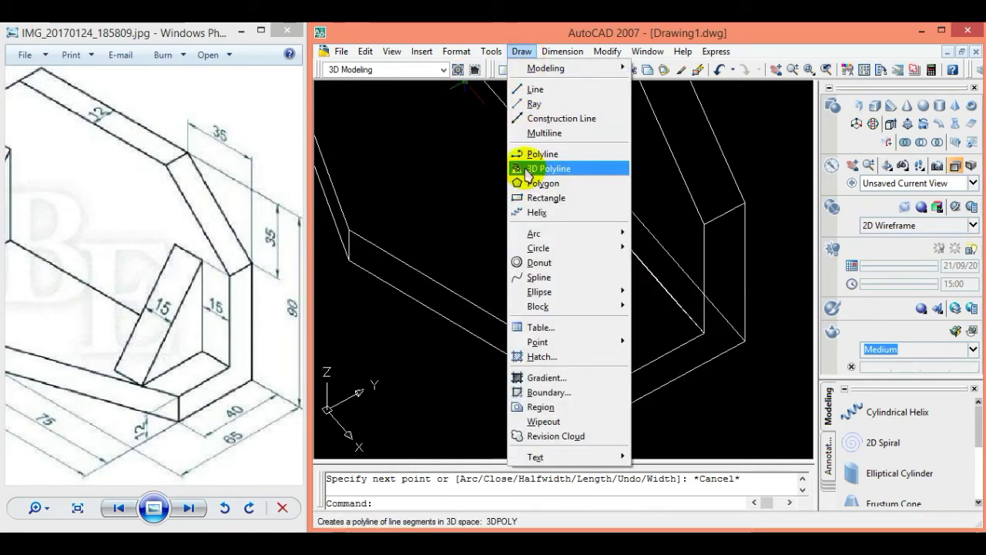
left_click(560, 156)
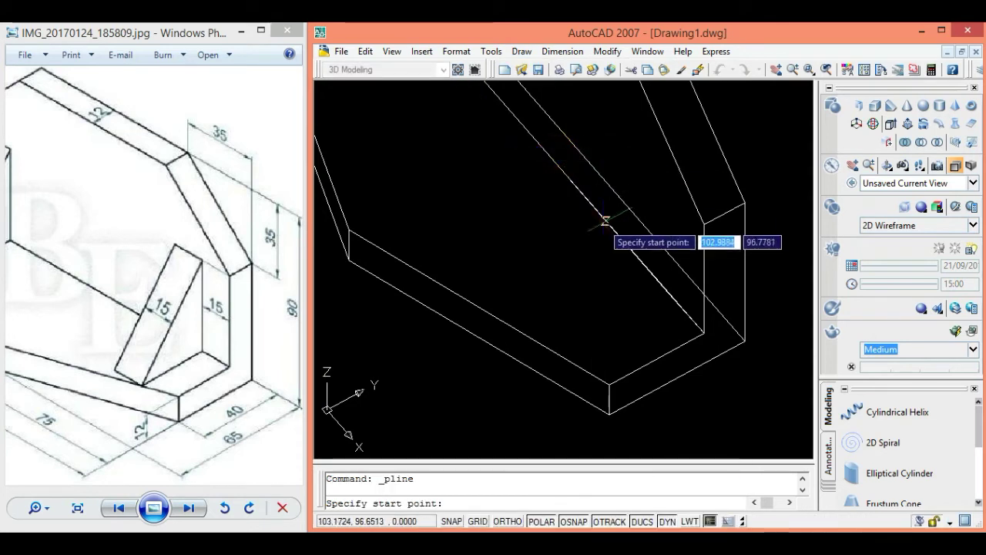
left_click(667, 291)
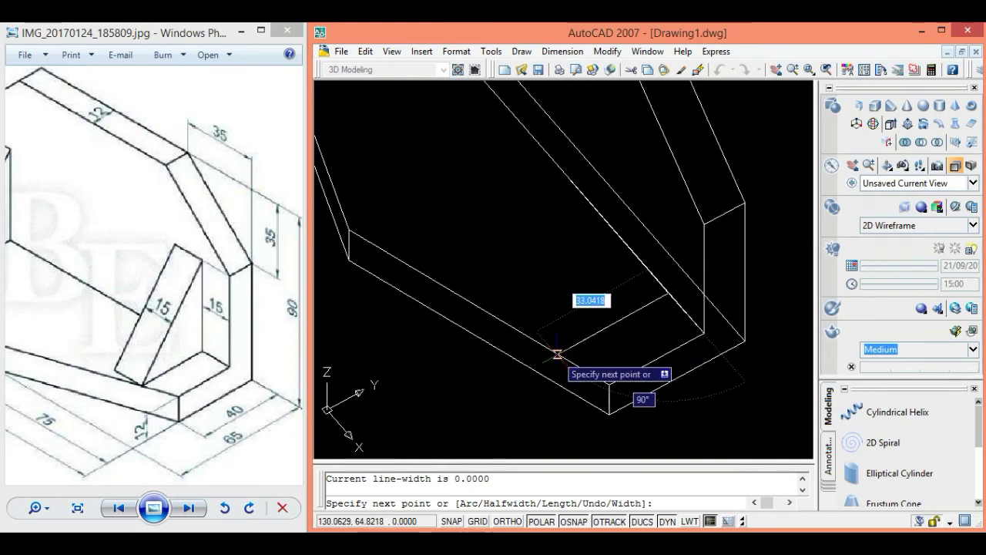
left_click(557, 354)
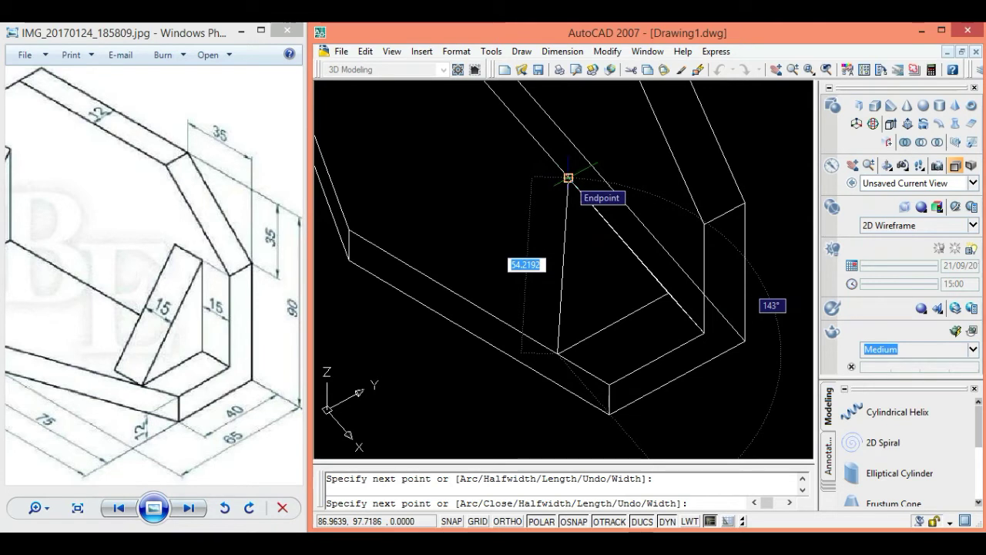
left_click(568, 177)
key("Escape")
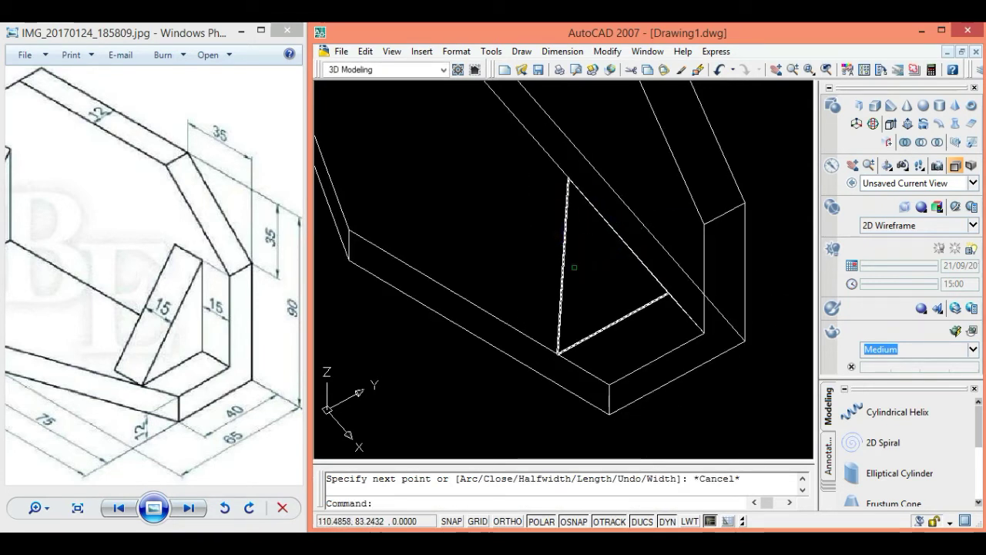
- Delete the short 15-unit helper line
left_click(687, 311)
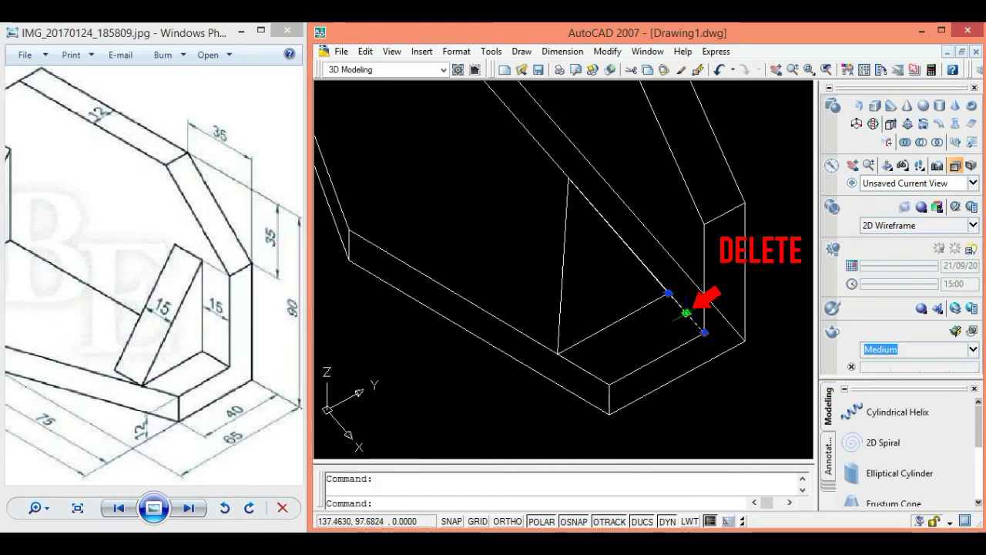
key("Delete")
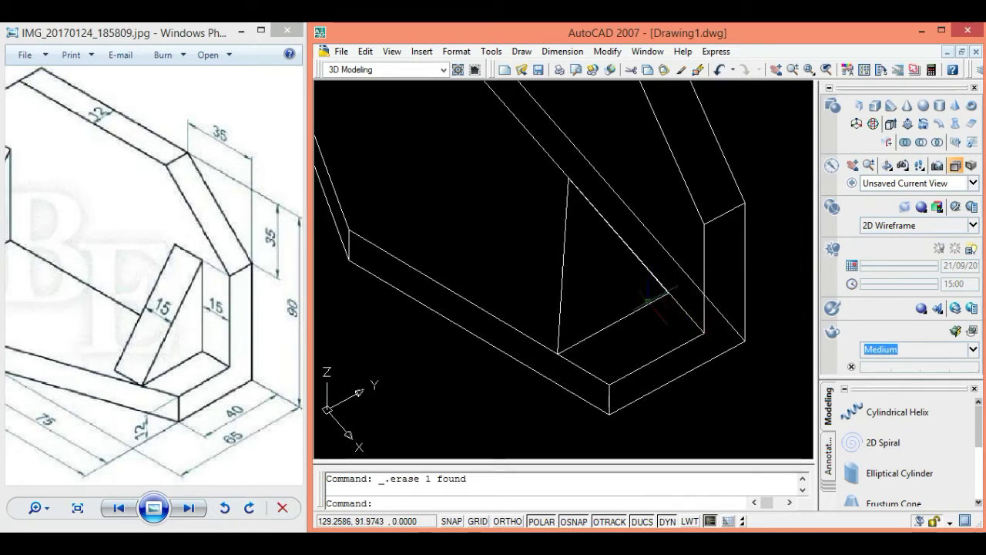
double_click(653, 295)
key("Escape")
type("PE")
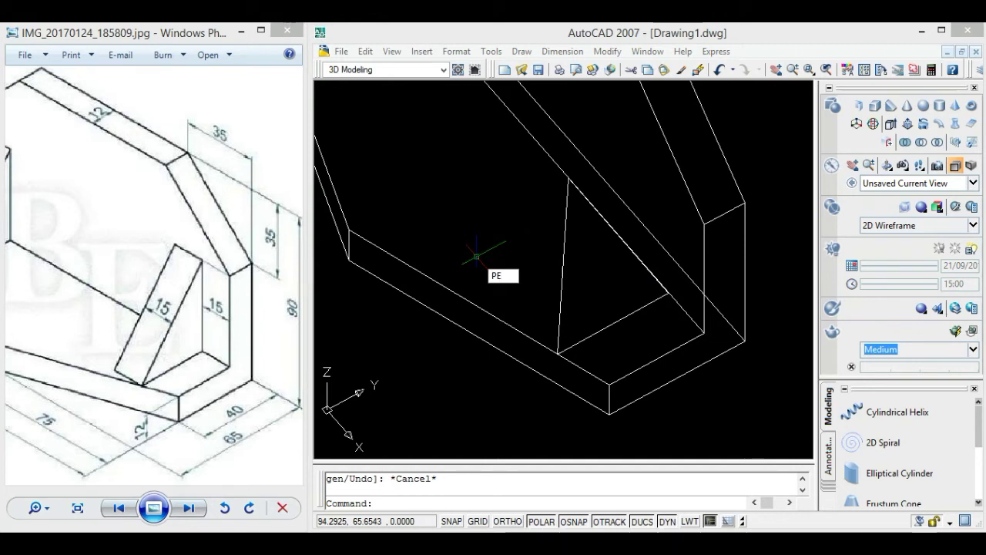
- Join the two rib edges into one polyline with PEDIT Multiple, Join, fuzz 0
key("Return")
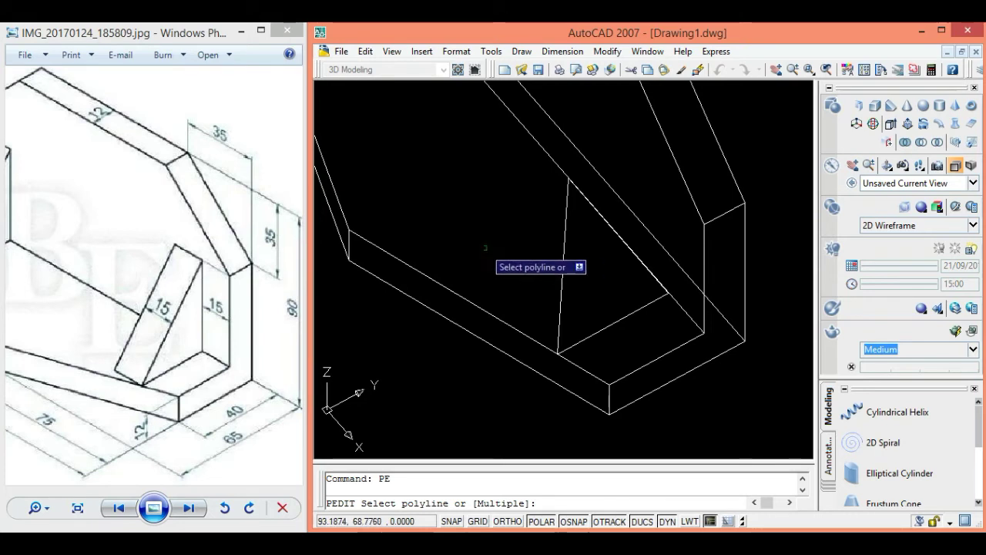
type("M")
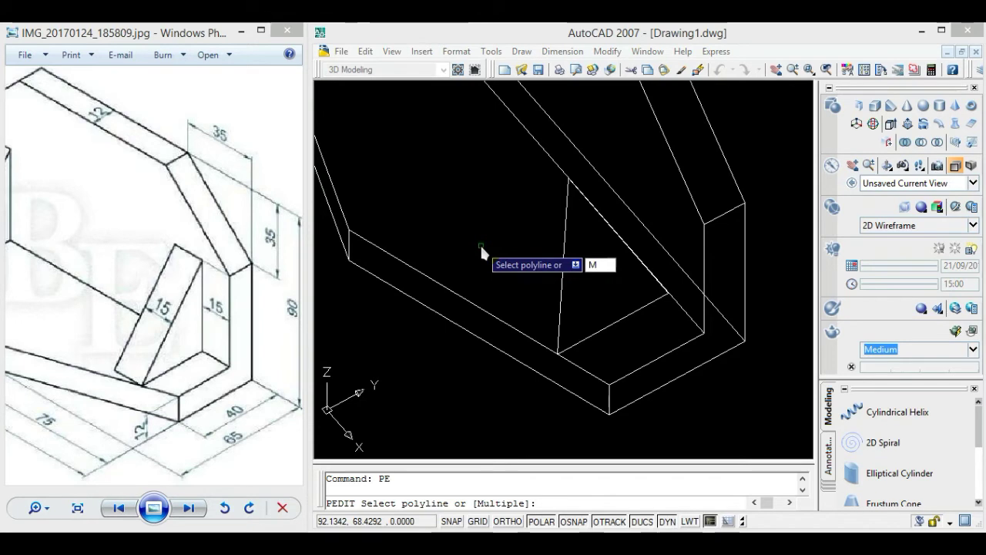
key("Return")
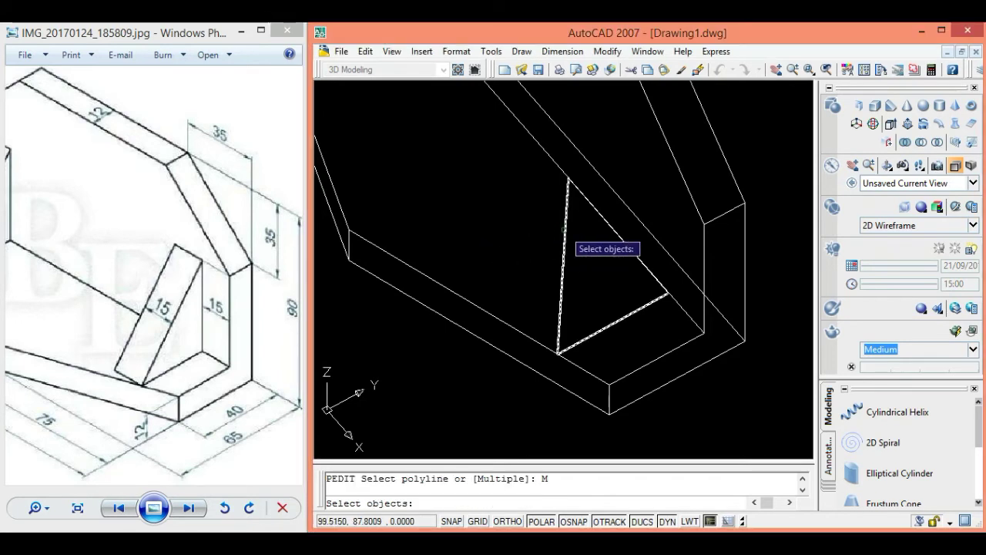
left_click(565, 230)
left_click(601, 213)
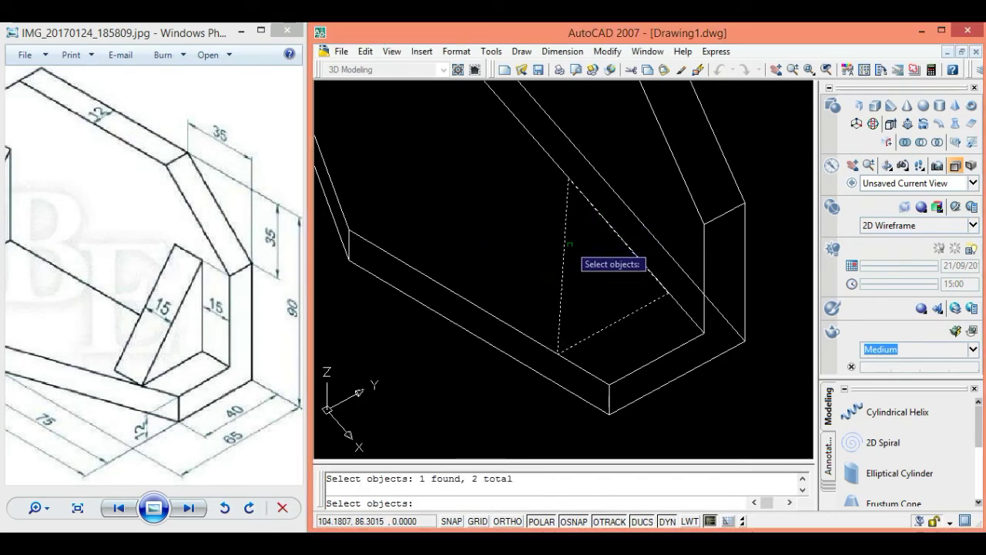
key("Return")
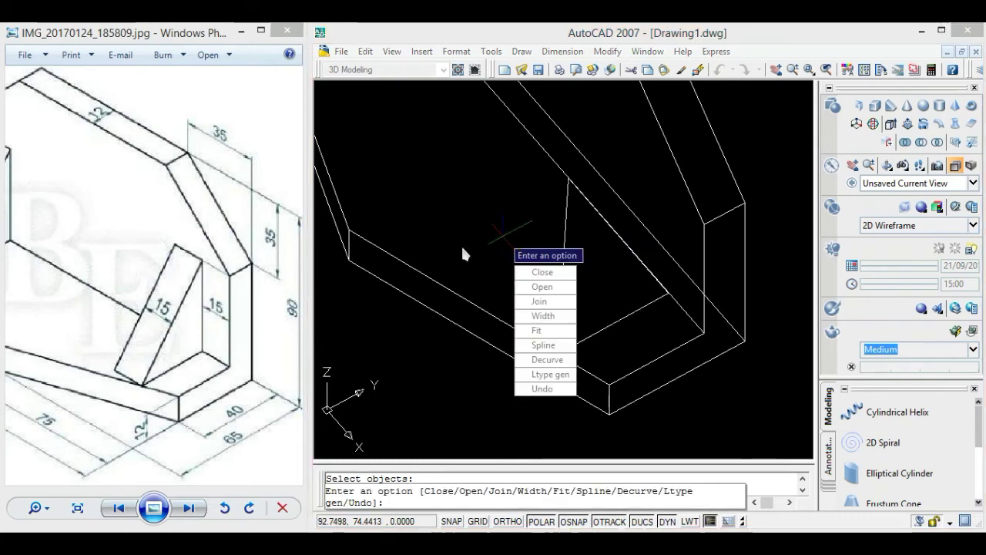
left_click(535, 302)
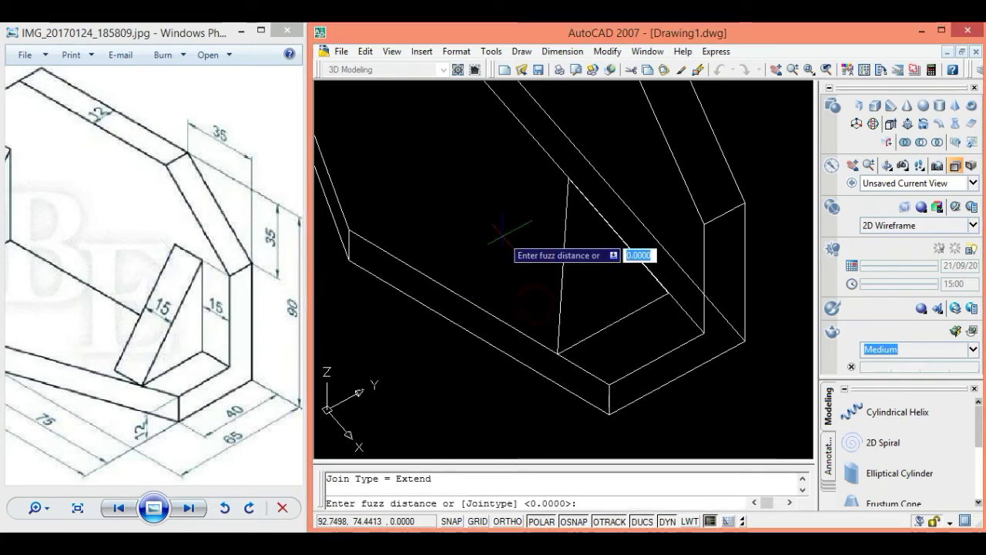
key("Return")
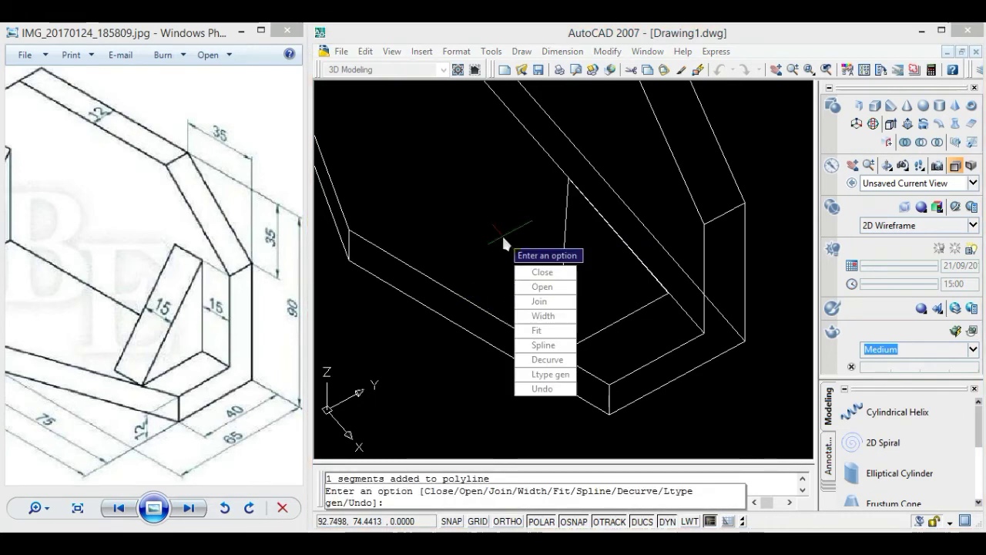
key("Escape")
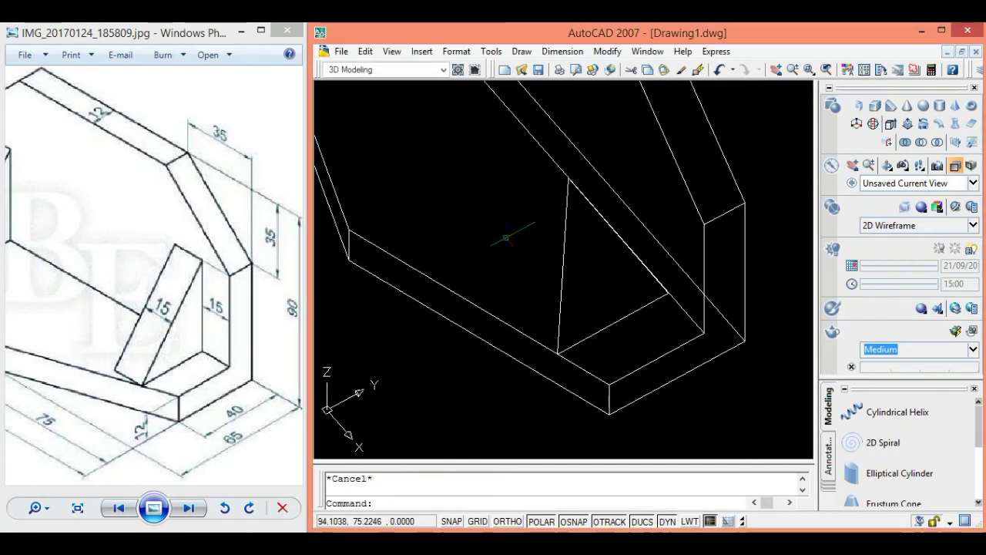
left_click(564, 248)
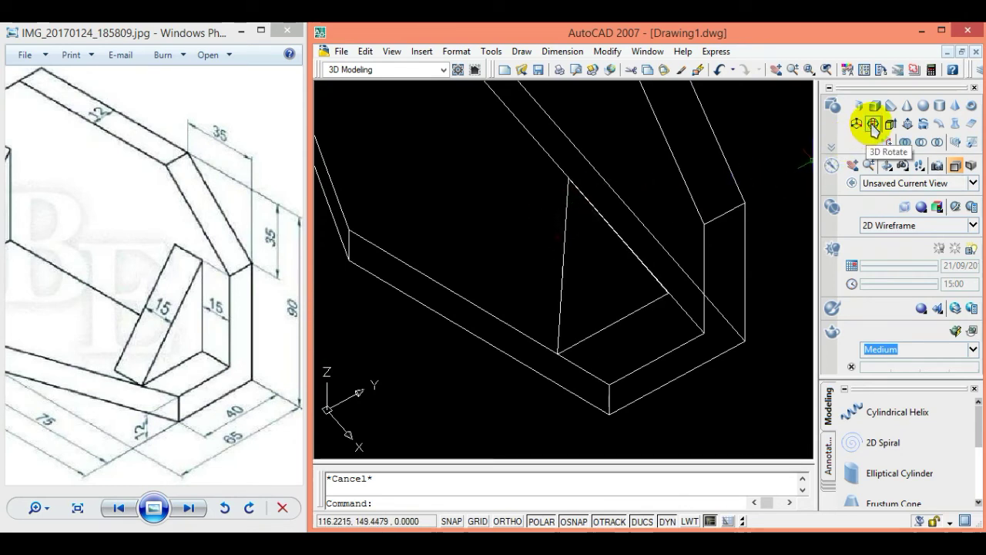
- Rotate the triangular rib profile -90° about the Y axis with 3DROTATE
left_click(873, 125)
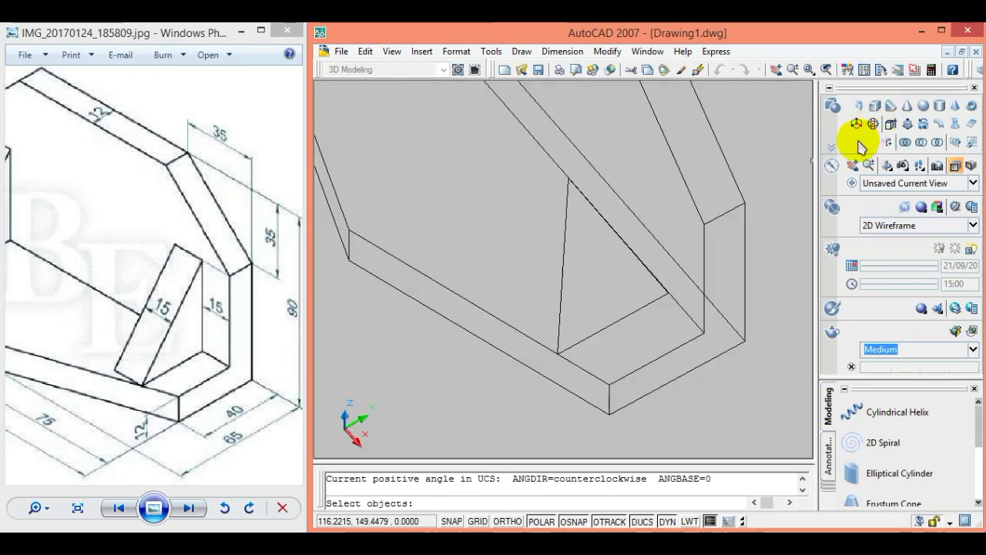
left_click(627, 316)
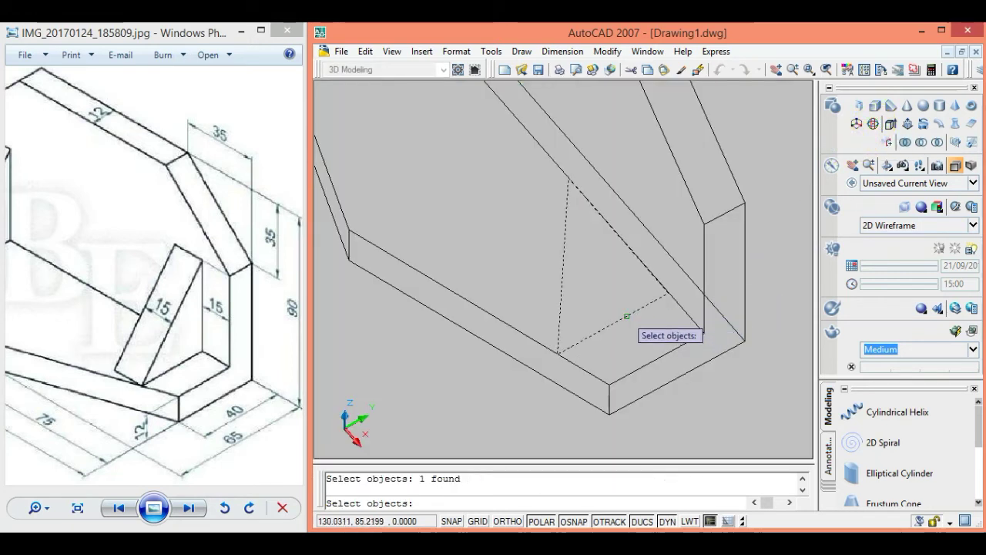
key("Return")
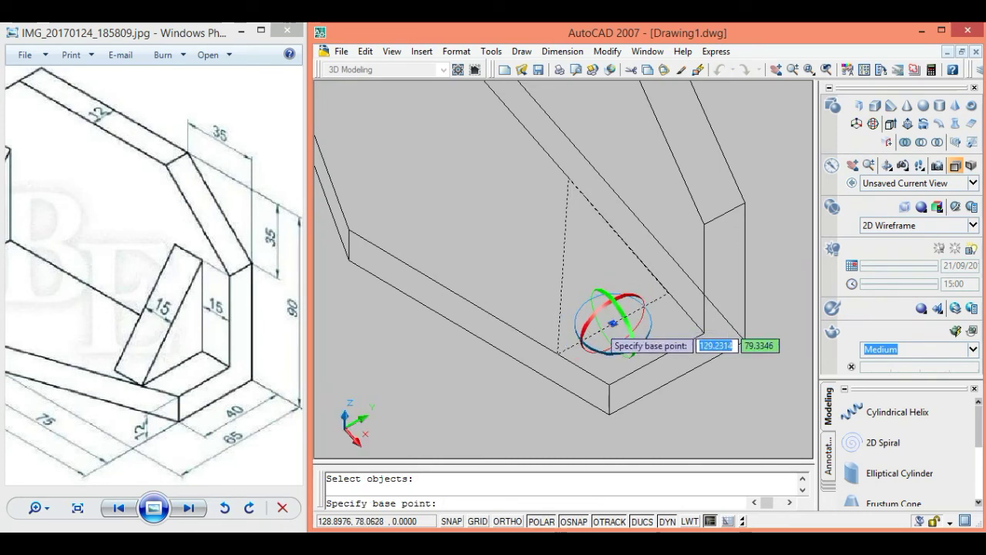
left_click(627, 316)
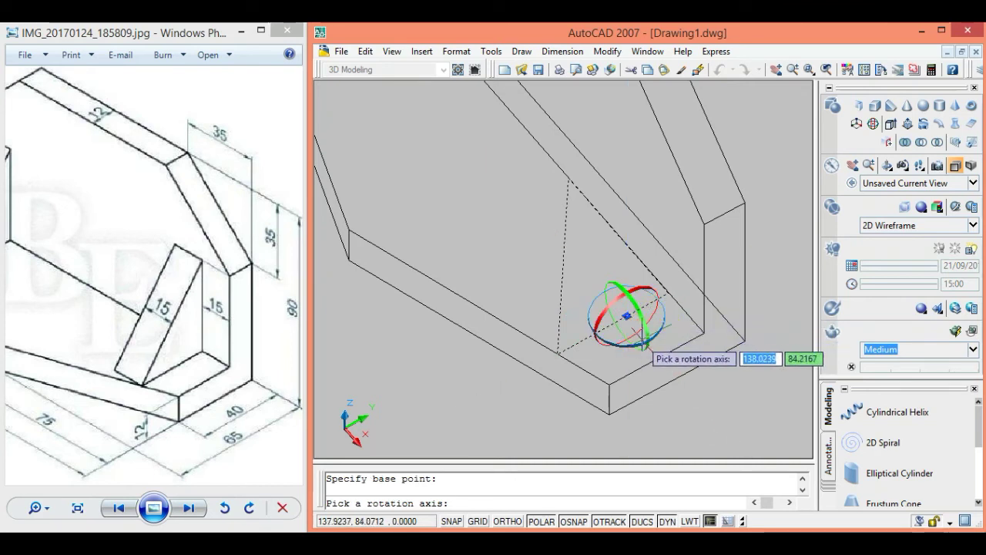
left_click(651, 337)
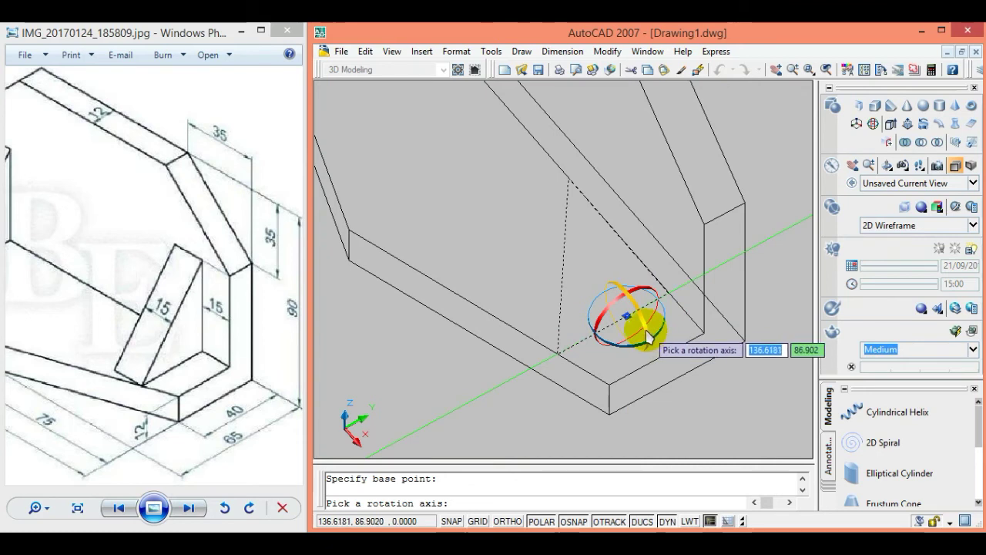
left_click(644, 327)
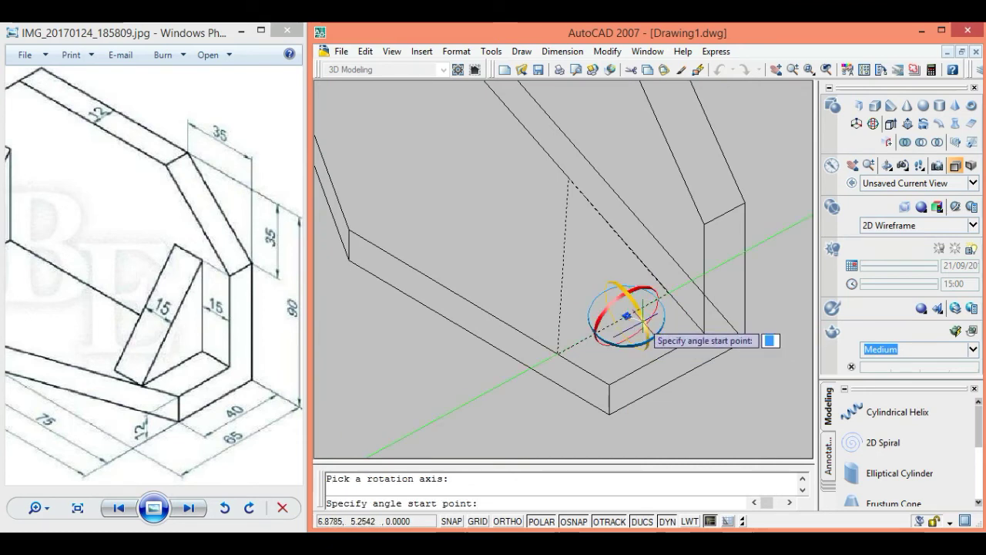
type("-90")
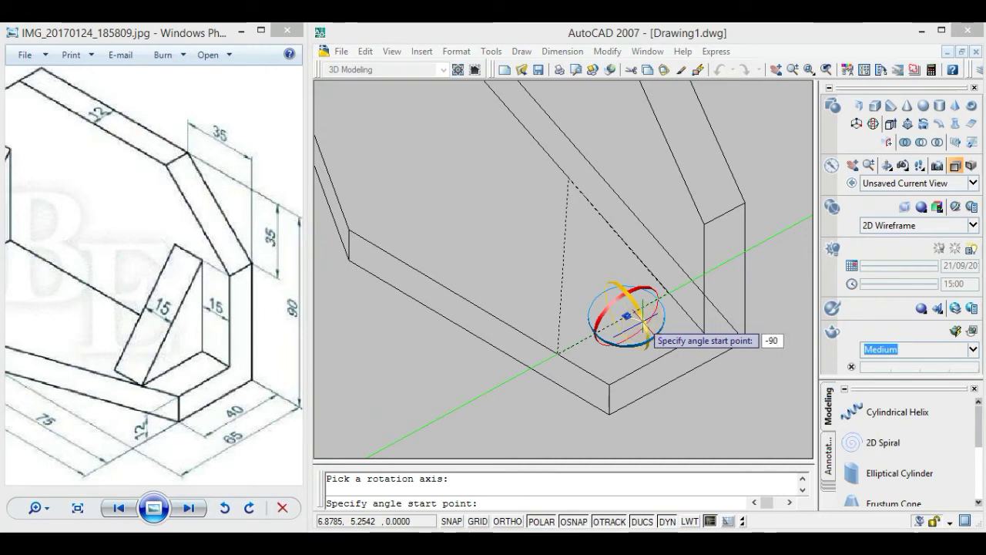
key("Return")
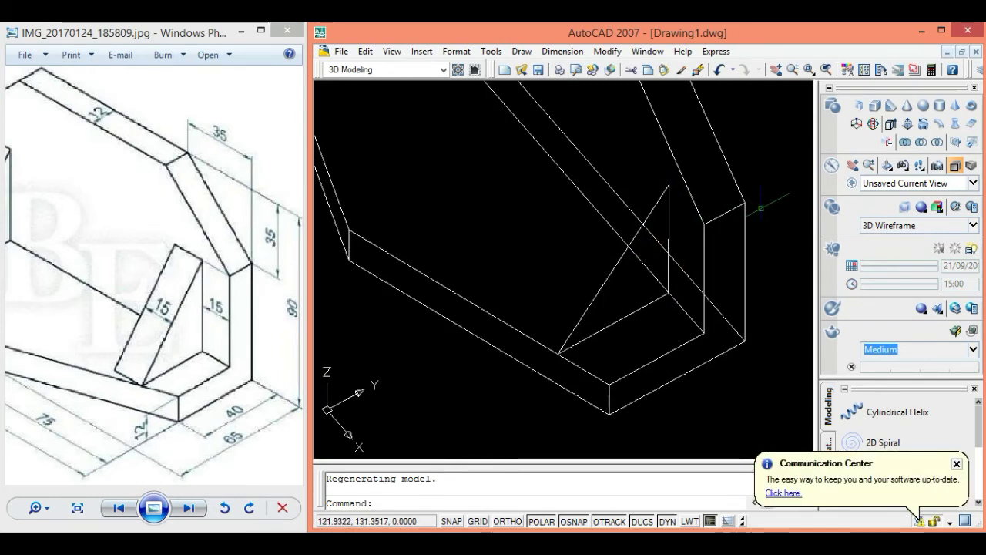
- Orbit the view around the upright triangle and switch the display to 2D Wireframe
left_click(886, 165)
mouse_move(726, 253)
left_mouse_down()
mouse_move(689, 275)
mouse_move(738, 239)
mouse_move(755, 198)
mouse_move(775, 187)
mouse_move(768, 211)
mouse_move(714, 271)
left_mouse_up()
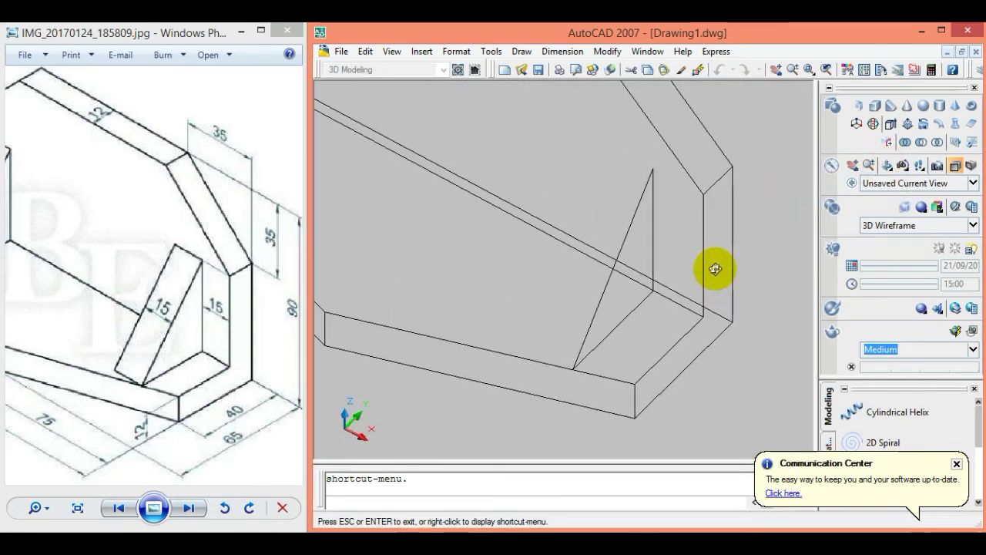
key("Escape")
left_click(886, 225)
left_click(798, 259)
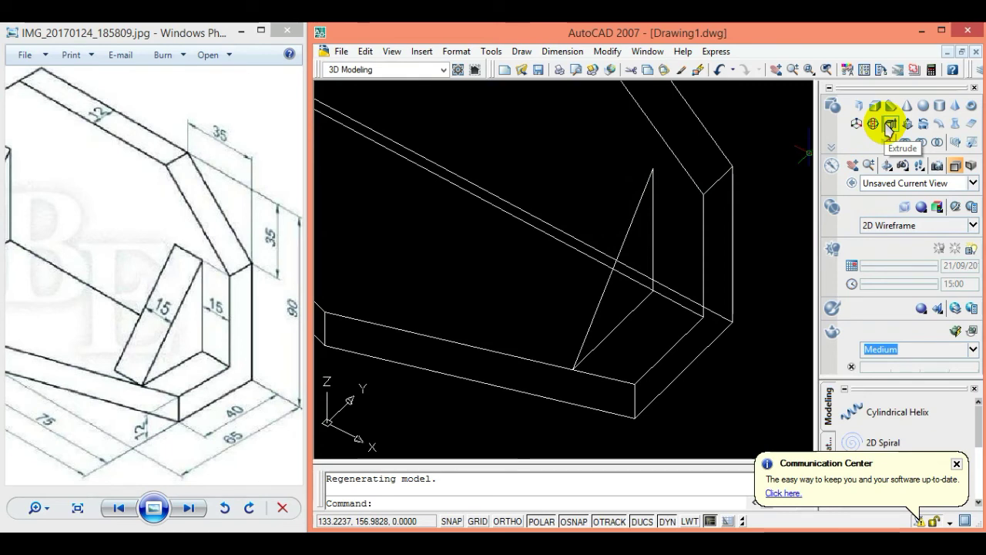
- Extrude the upright triangle 15 units into a solid rib
left_click(890, 125)
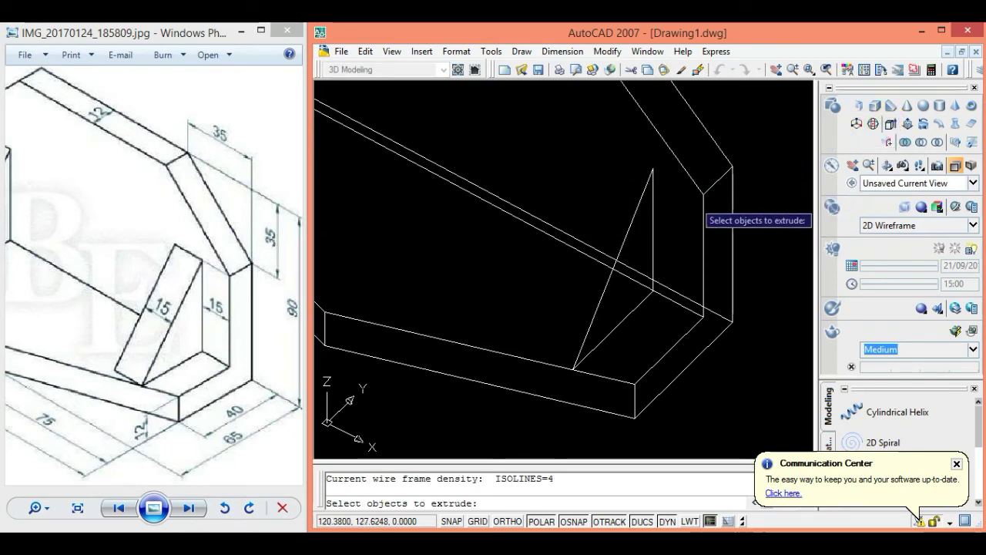
left_click(648, 193)
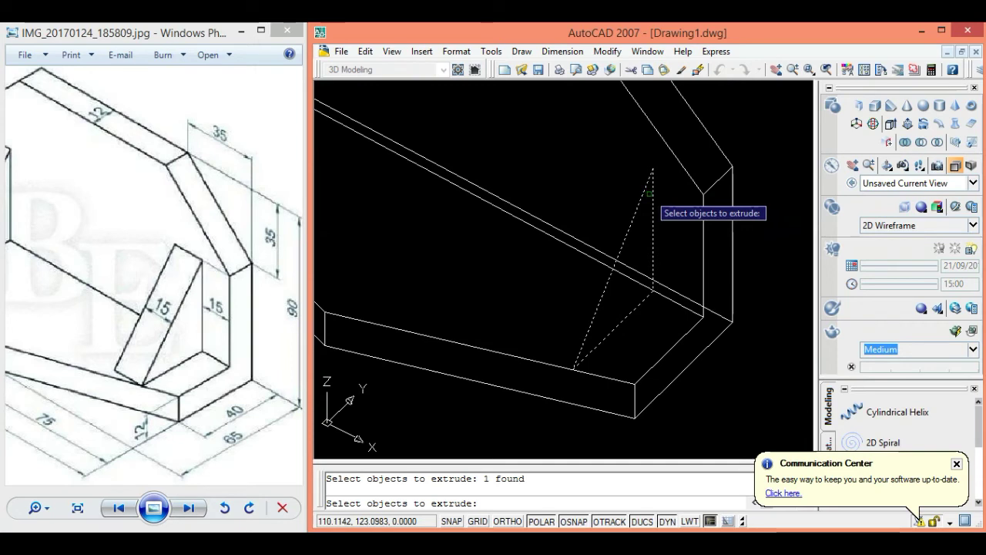
key("Return")
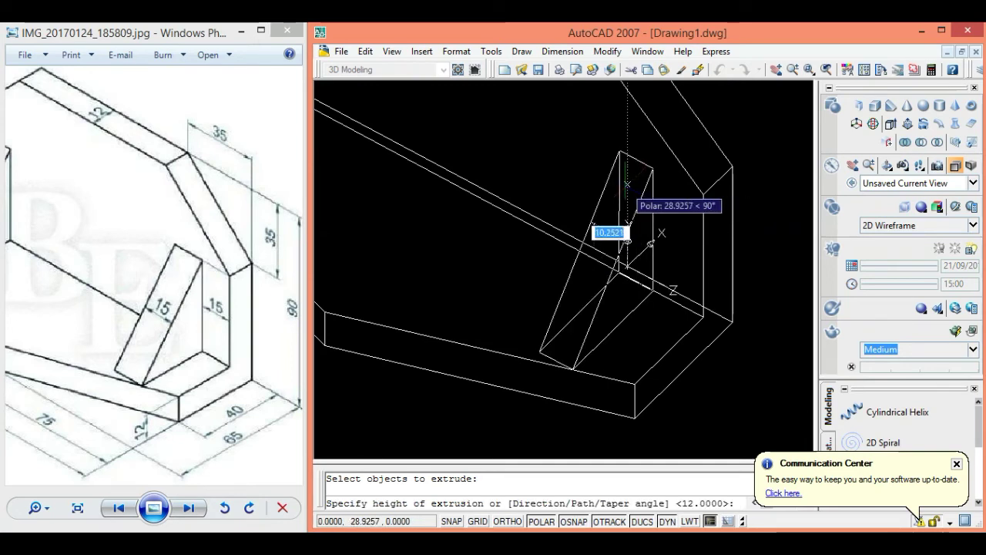
type("15")
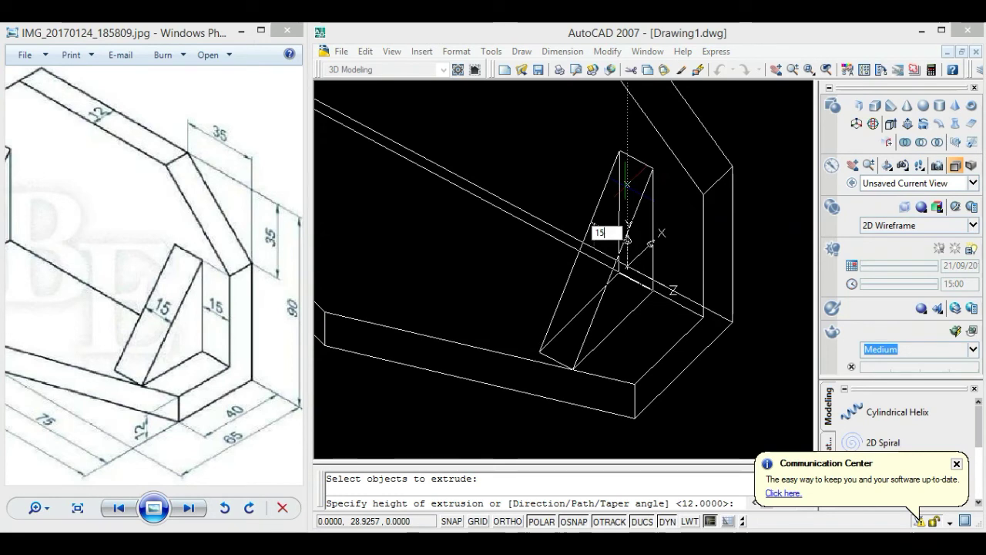
key("Return")
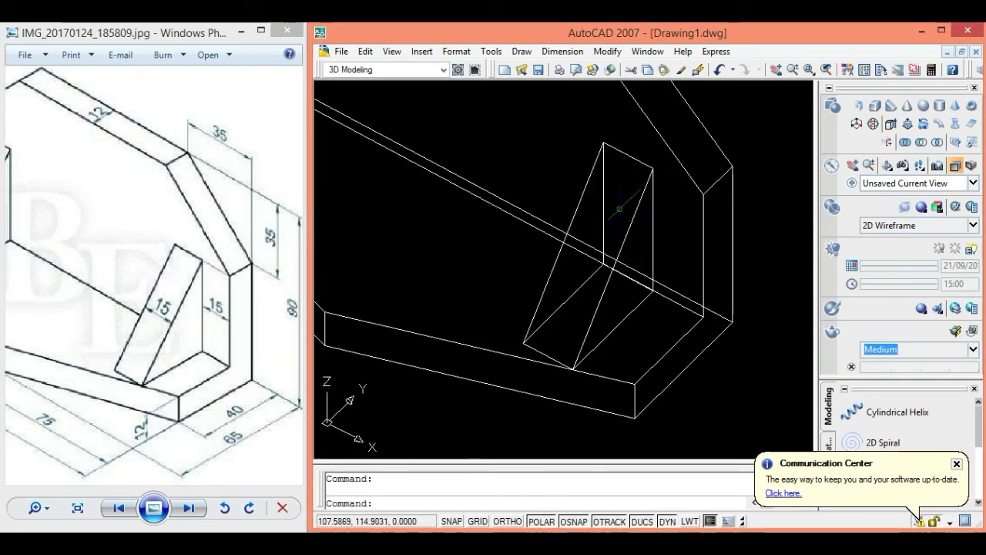
- Zoom out and pan the bracket down-right, then apply the Conceptual visual style
left_click(793, 73)
left_click_drag(595, 181, 598, 276)
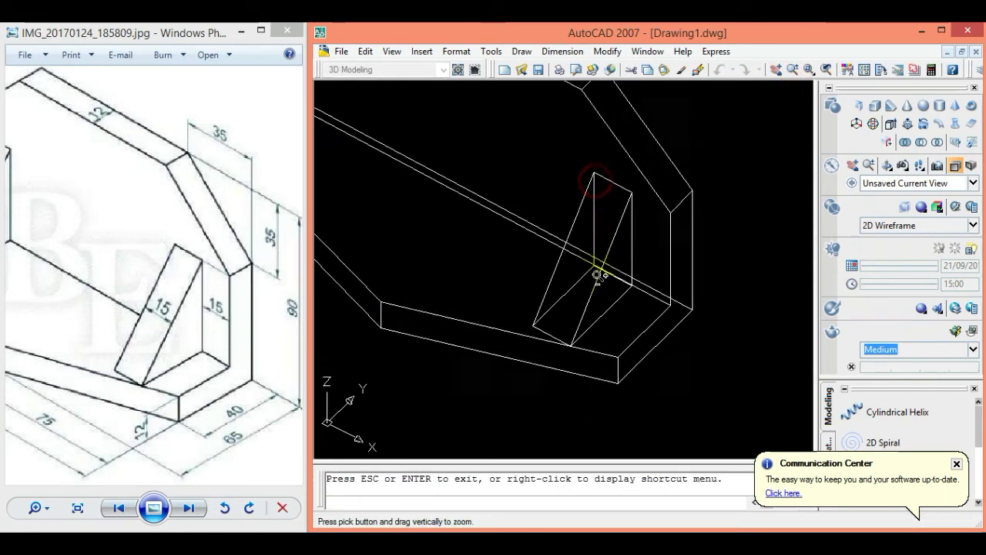
left_click(774, 70)
left_click_drag(590, 221, 656, 288)
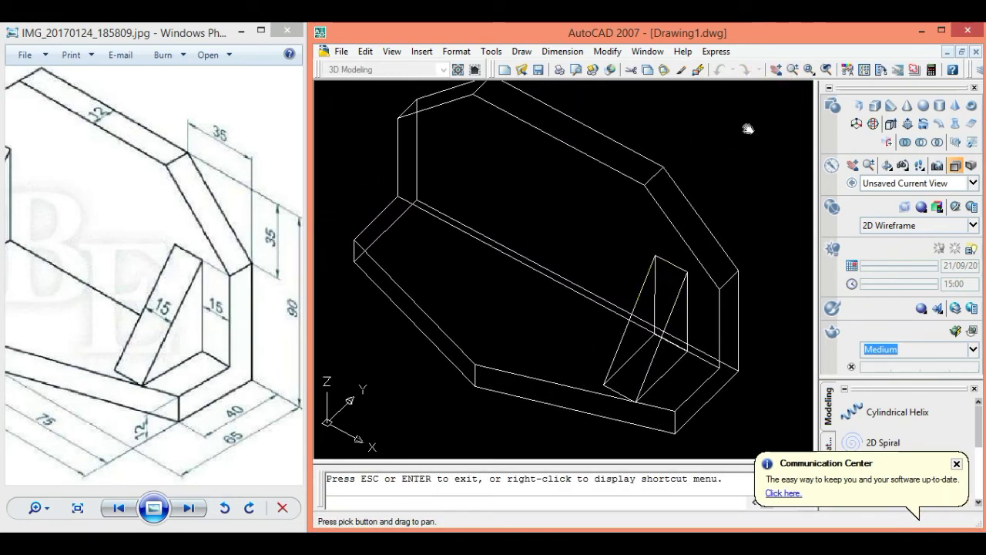
key("Escape")
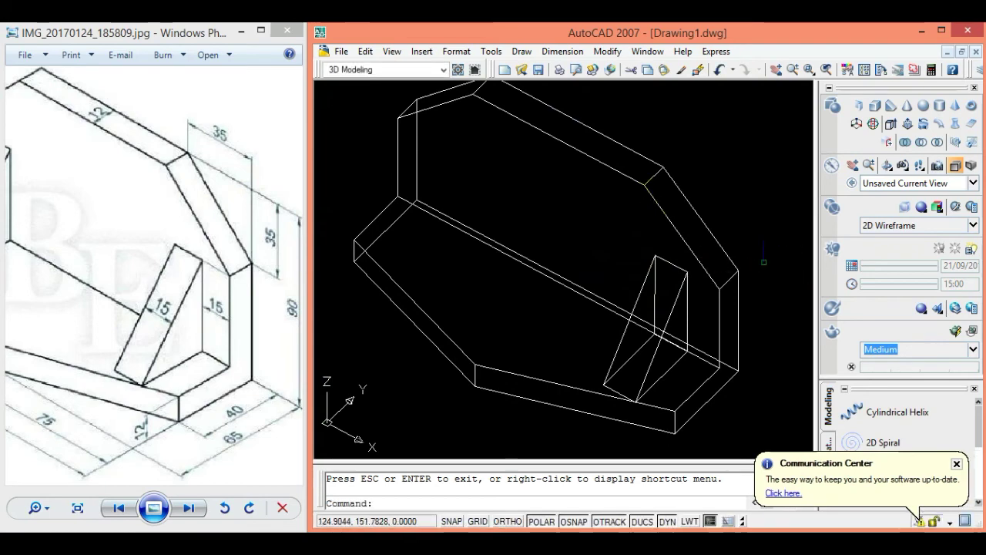
left_click(832, 207)
left_click(797, 332)
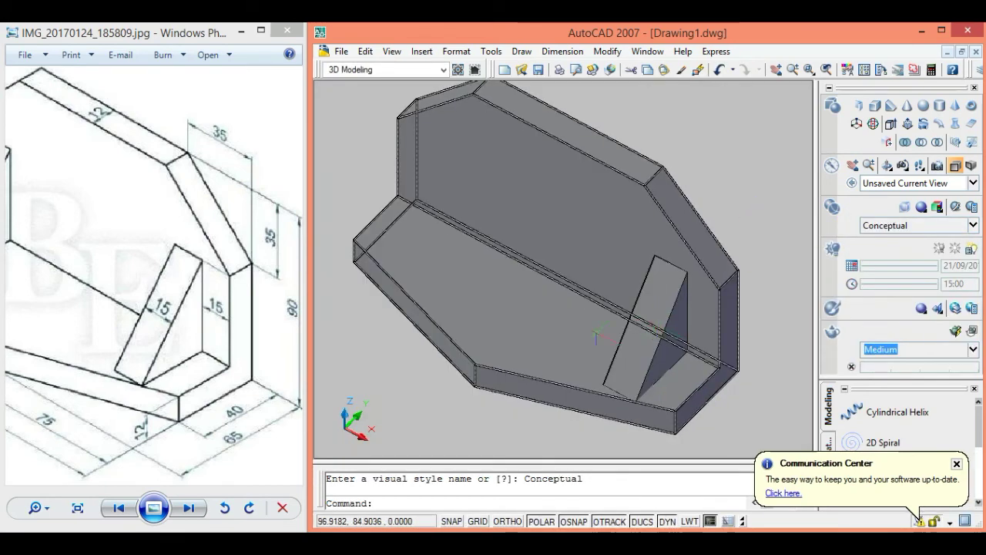
- Zoom the reference drawing out to the whole part and open Modify > 3D Operations
left_click(34, 505)
left_click_drag(15, 529, 27, 522)
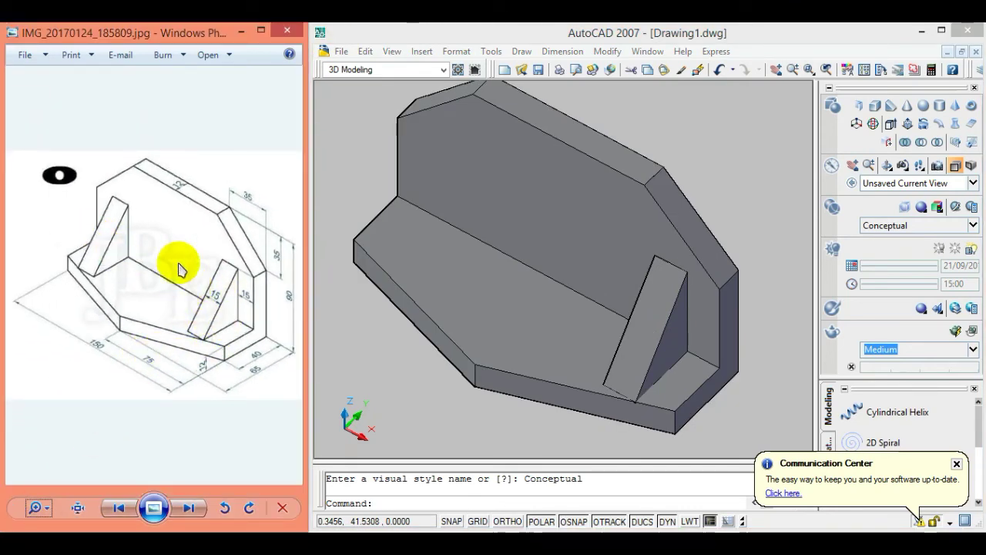
left_click(522, 51)
left_click(524, 50)
left_click(605, 51)
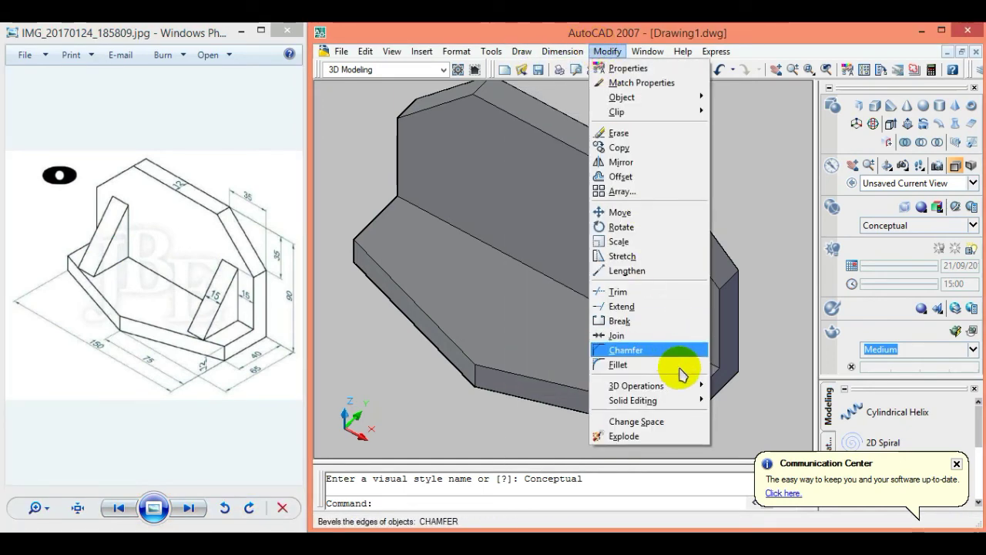
mouse_move(636, 385)
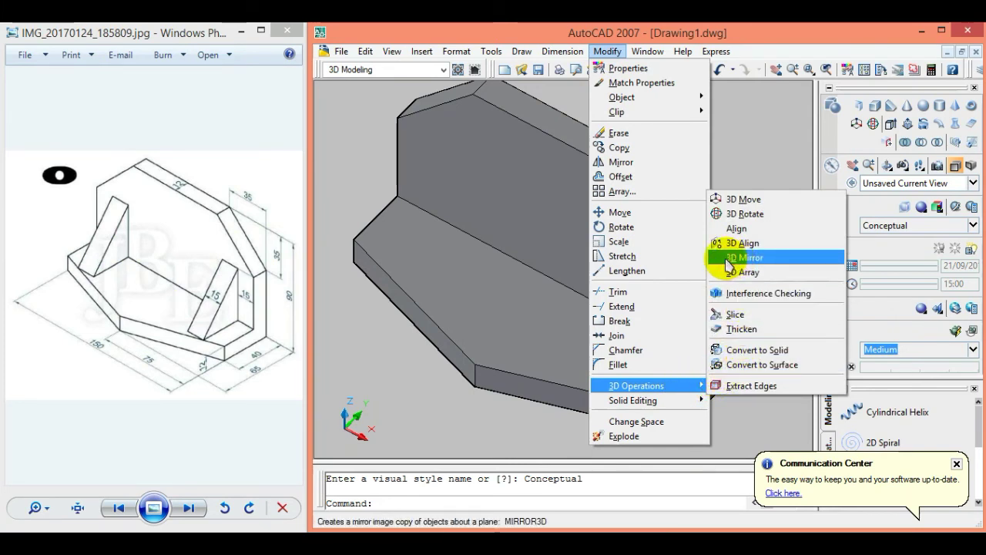
- 3D-mirror the rib across the YZ plane at the base plate edge, keeping the original
left_click(761, 259)
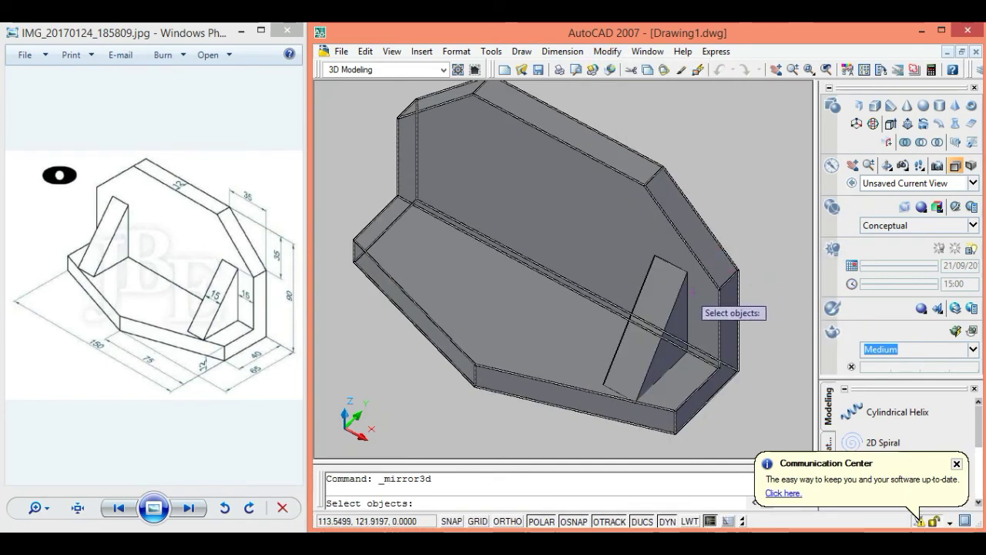
left_click(681, 310)
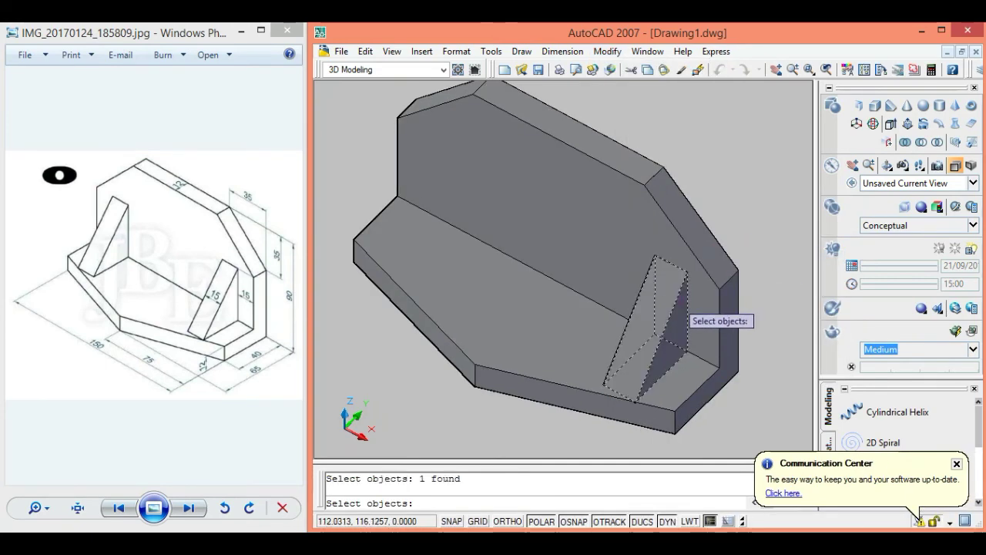
key("Return")
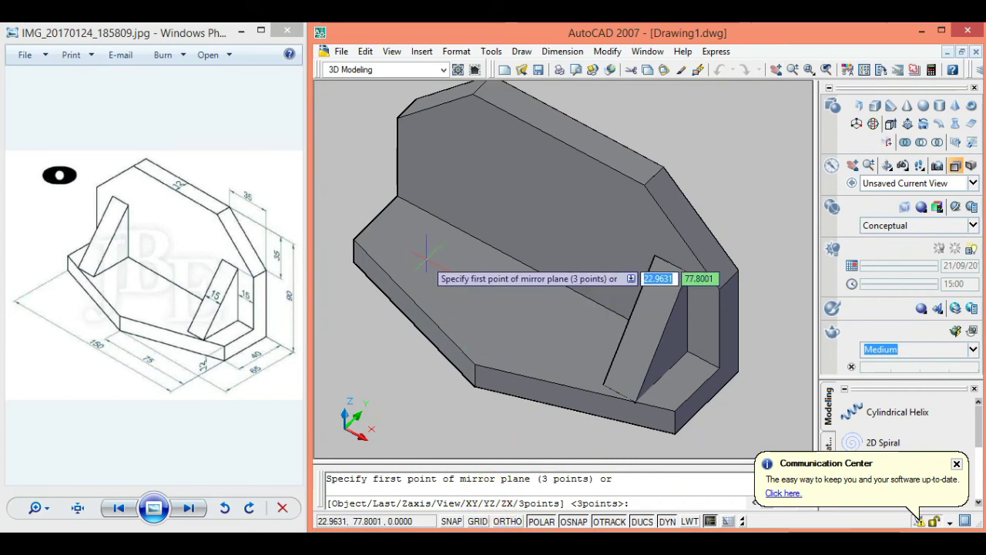
type("YZ")
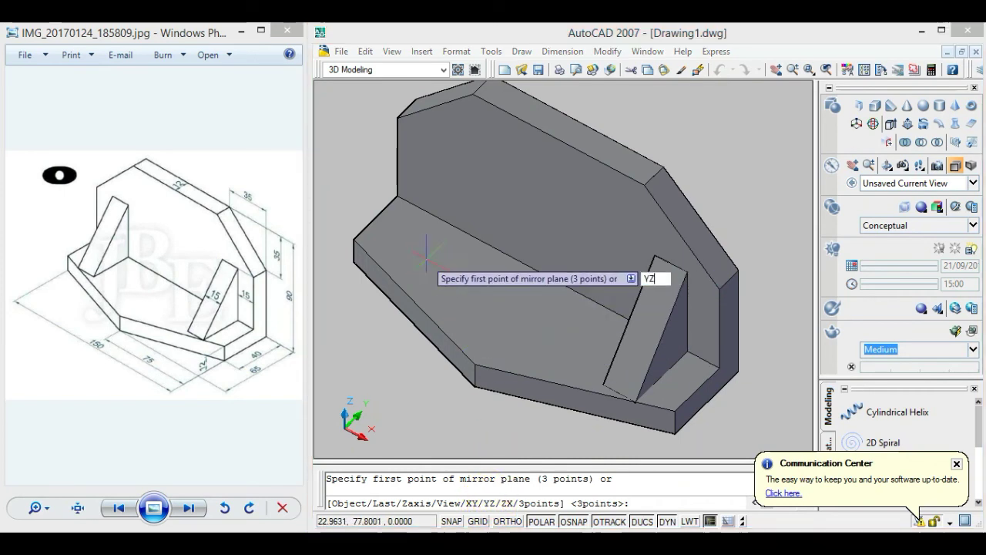
key("Return")
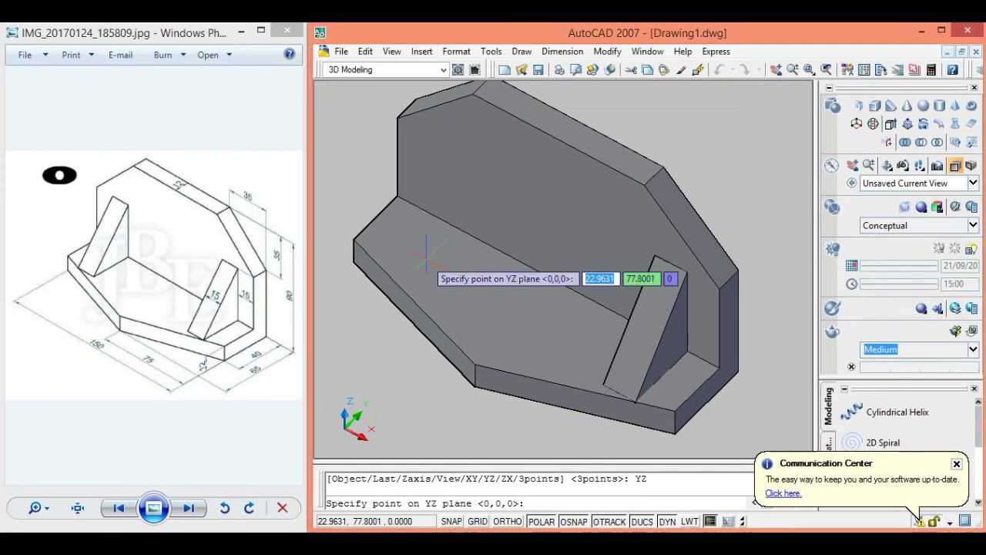
left_click(475, 363)
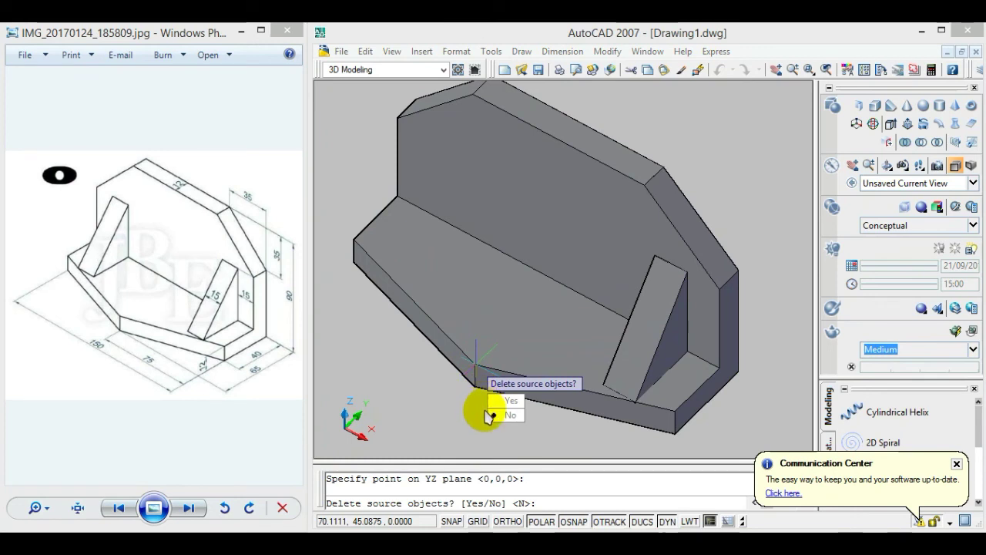
left_click(505, 416)
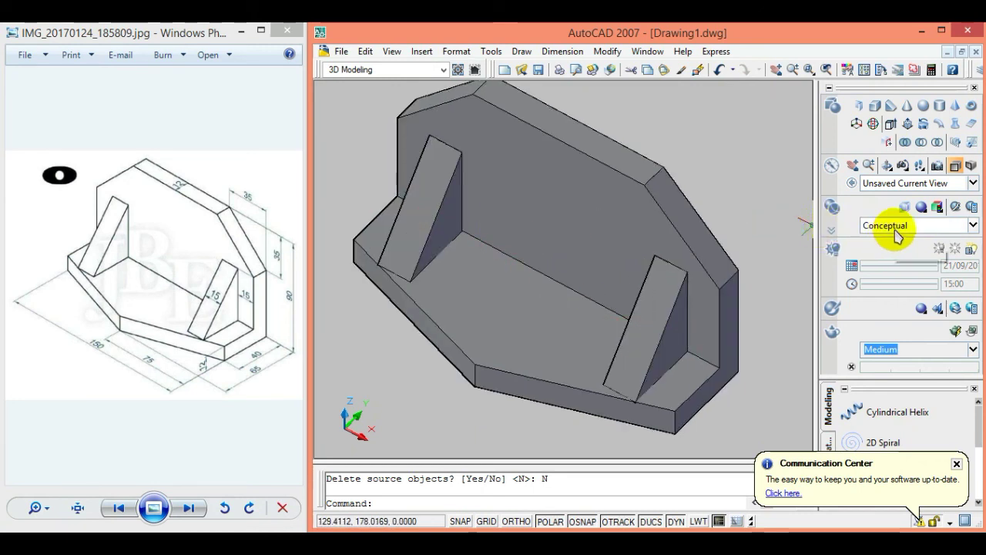
- Orbit to a frontal view and zoom out until the whole two-ribbed bracket fits
left_click(886, 164)
mouse_move(760, 257)
left_mouse_down()
mouse_move(750, 220)
mouse_move(774, 146)
left_mouse_up()
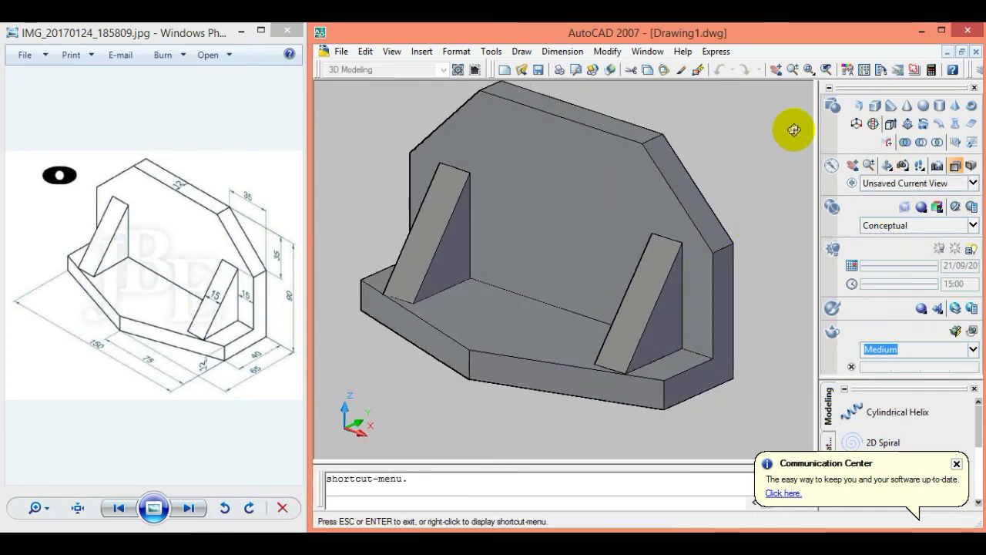
left_click(792, 70)
left_click_drag(748, 213, 747, 262)
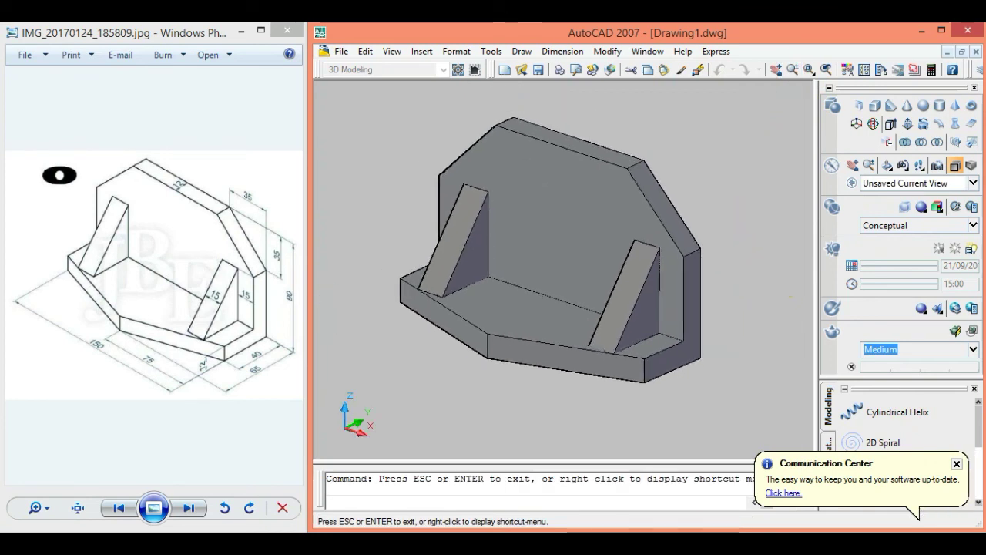
key("Escape")
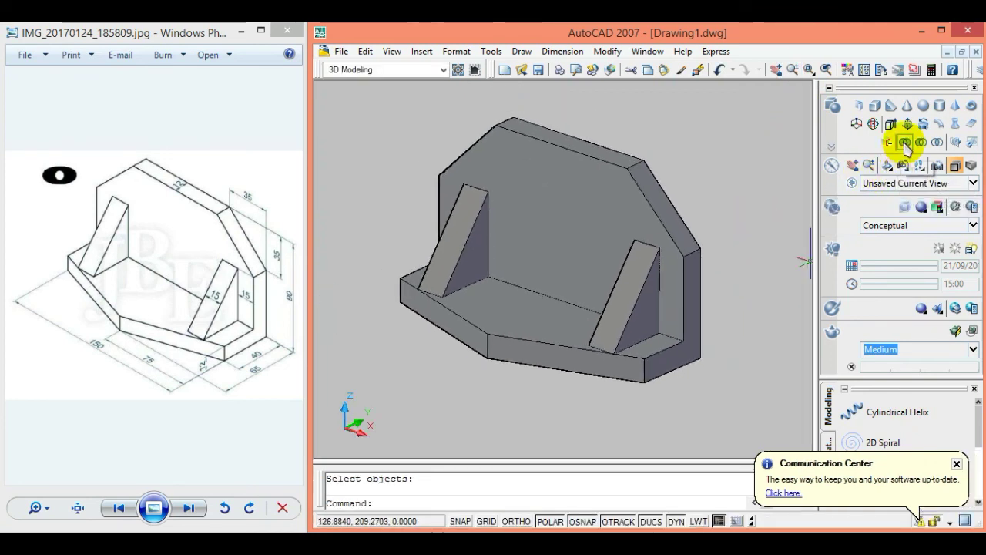
- Tilt the view to see the finished bracket from above and zoom out
left_click(886, 163)
mouse_move(724, 238)
left_mouse_down()
mouse_move(659, 344)
mouse_move(526, 316)
mouse_move(591, 343)
mouse_move(599, 229)
mouse_move(469, 231)
mouse_move(579, 275)
mouse_move(574, 293)
mouse_move(640, 285)
mouse_move(522, 315)
mouse_move(568, 331)
mouse_move(608, 326)
mouse_move(598, 282)
mouse_move(652, 273)
mouse_move(634, 282)
mouse_move(641, 285)
left_mouse_up()
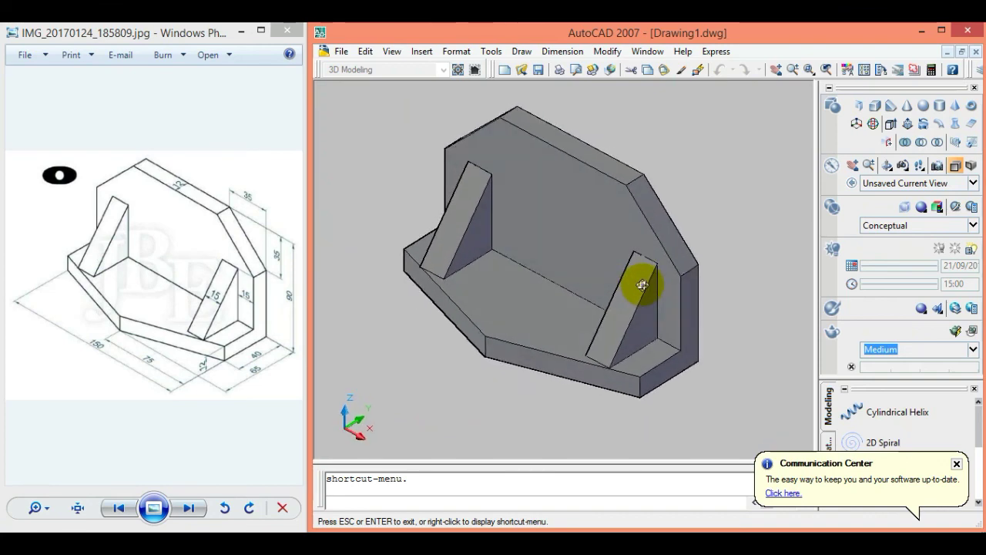
left_click(793, 70)
mouse_move(726, 171)
left_mouse_down()
mouse_move(737, 205)
mouse_move(719, 251)
mouse_move(724, 243)
left_mouse_up()
key("Escape")
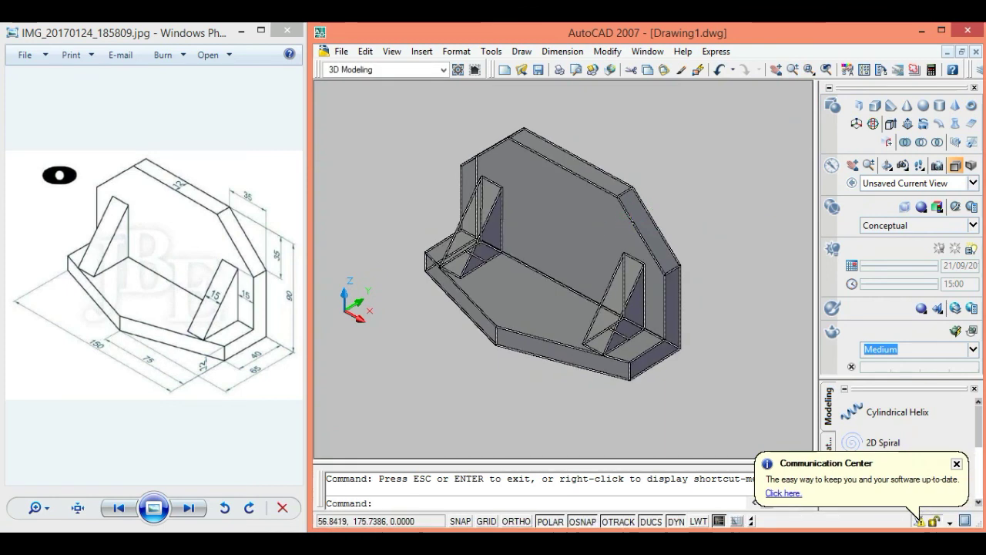